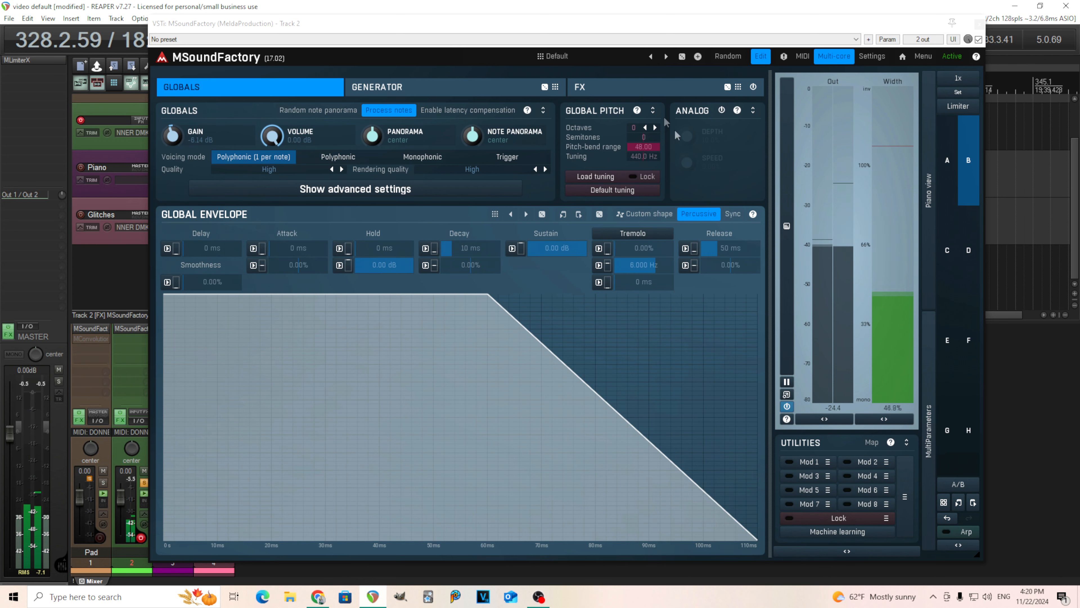
# - Reset the synth by loading the Default global preset and close the preset browser
pyautogui.click(574, 52)
pyautogui.doubleClick(677, 214)
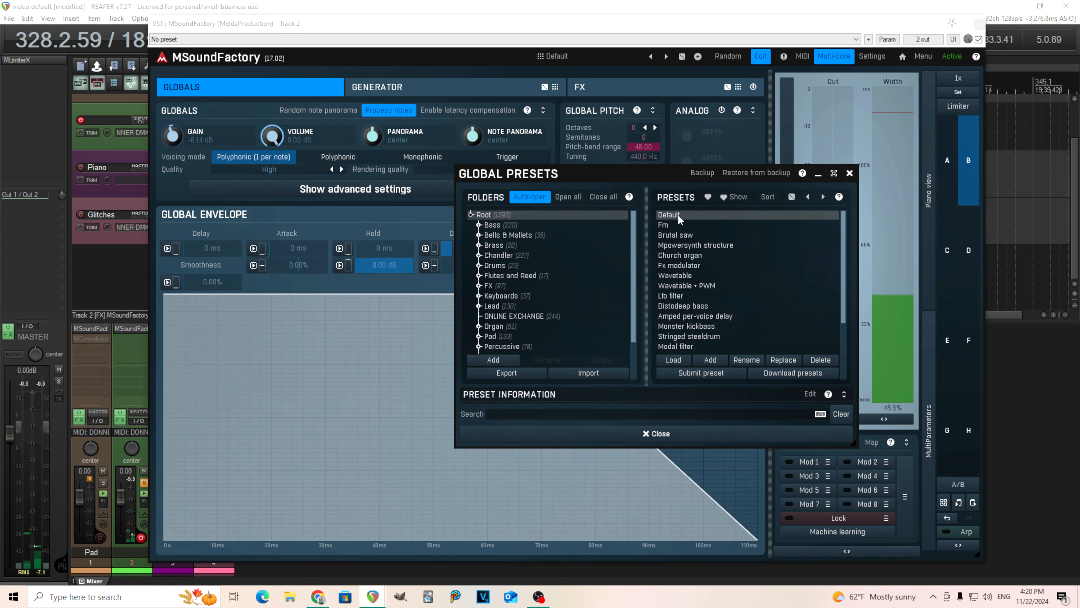
pyautogui.click(653, 438)
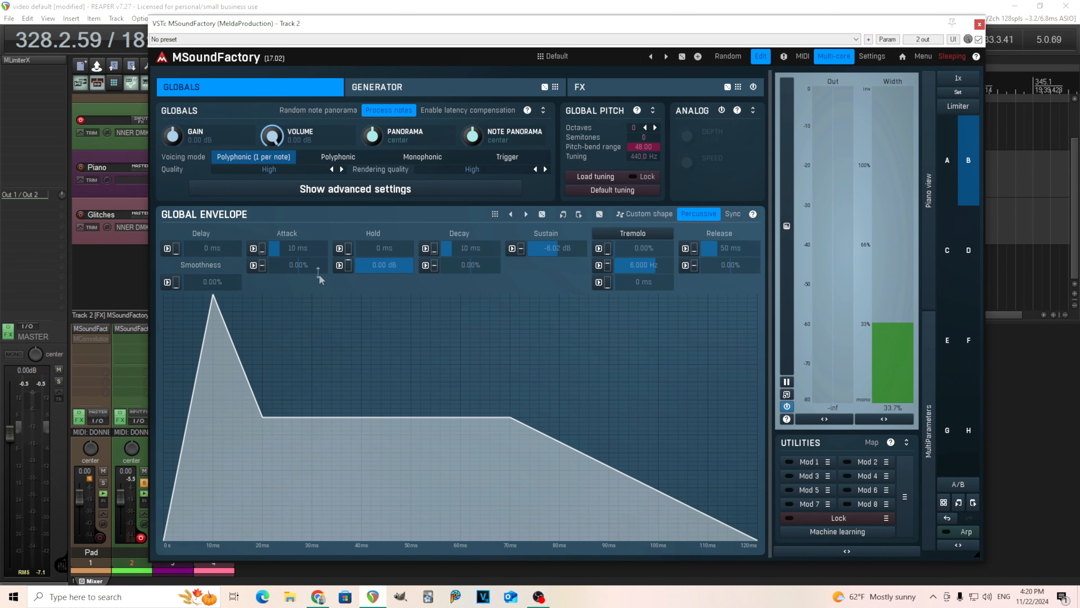
# - Set the global envelope's attack to 0 ms and its sustain to 0.00 dB, and slightly lower the global gain
pyautogui.moveTo(308, 249); pyautogui.dragTo(306, 255)
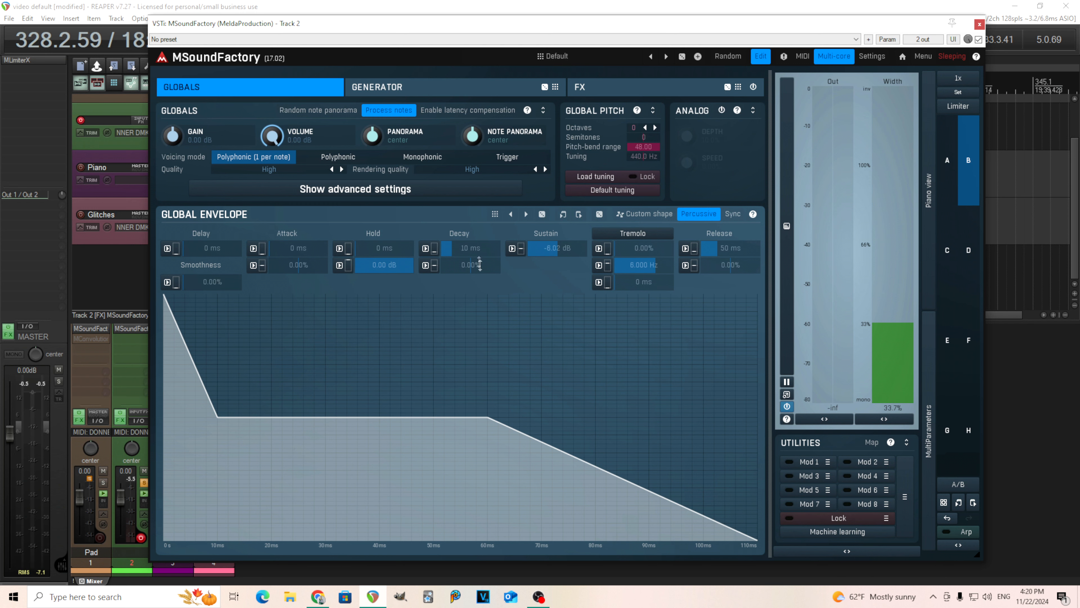
pyautogui.moveTo(532, 250); pyautogui.dragTo(532, 209)
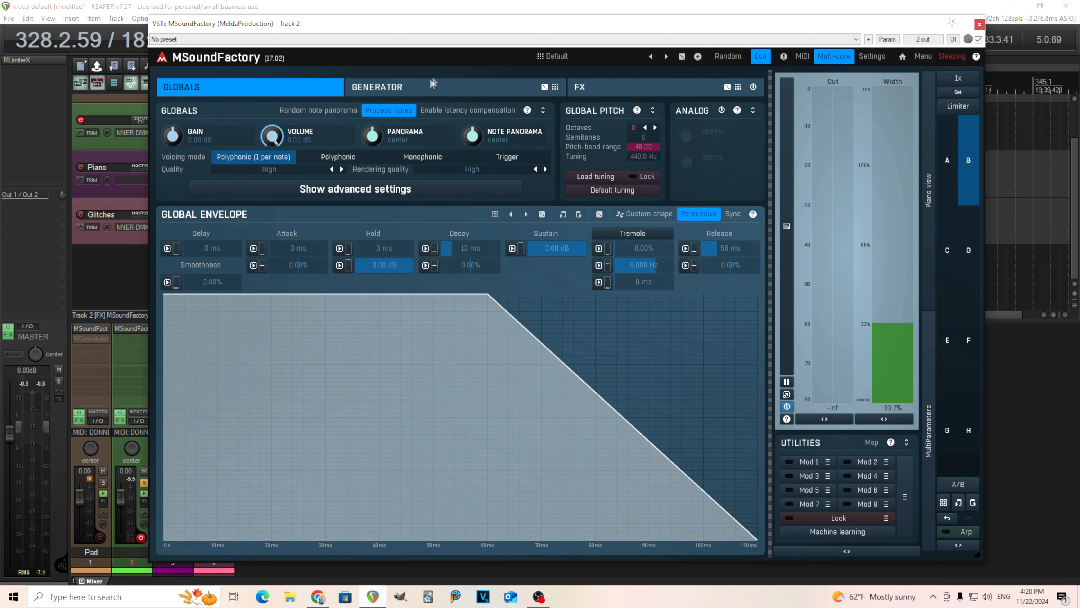
pyautogui.moveTo(167, 144); pyautogui.dragTo(167, 154)
# - Add an Oscillator generator in the first slot of lane 1 and enable its unison
pyautogui.click(398, 86)
pyautogui.doubleClick(186, 119)
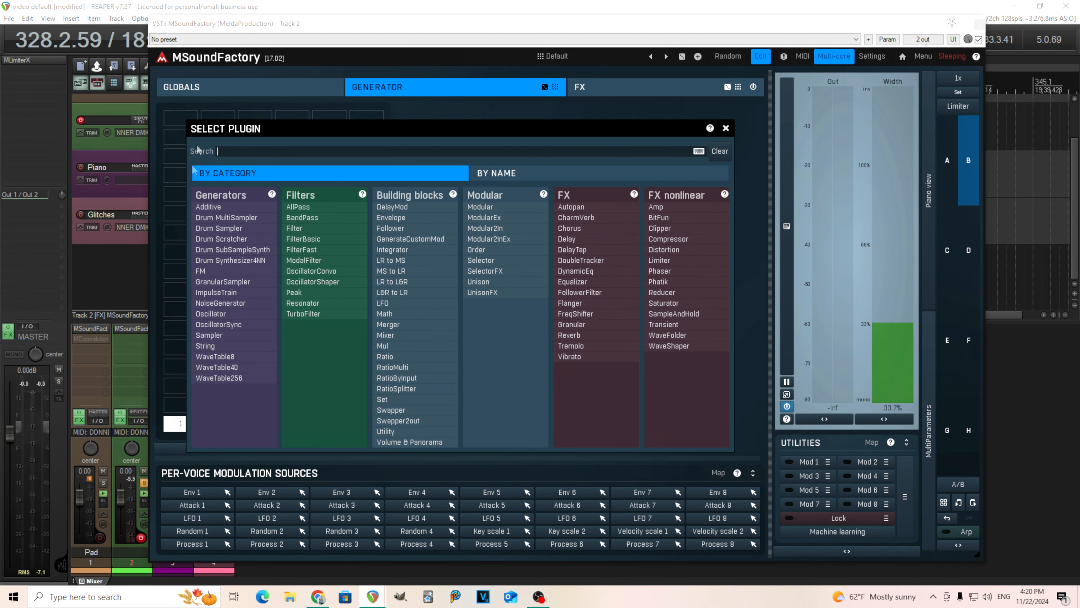
pyautogui.click(211, 313)
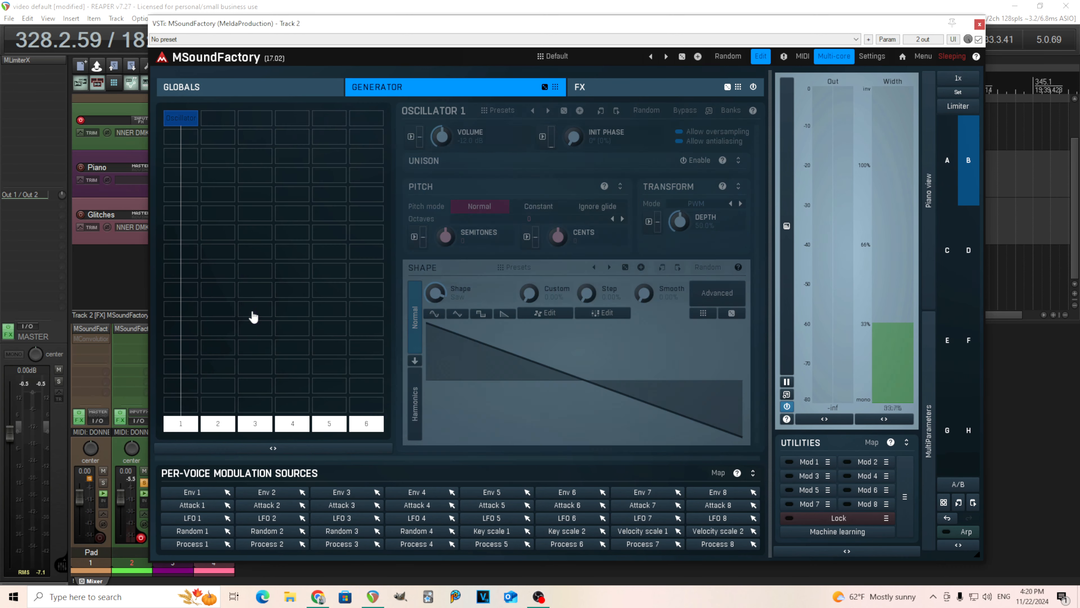
pyautogui.click(694, 161)
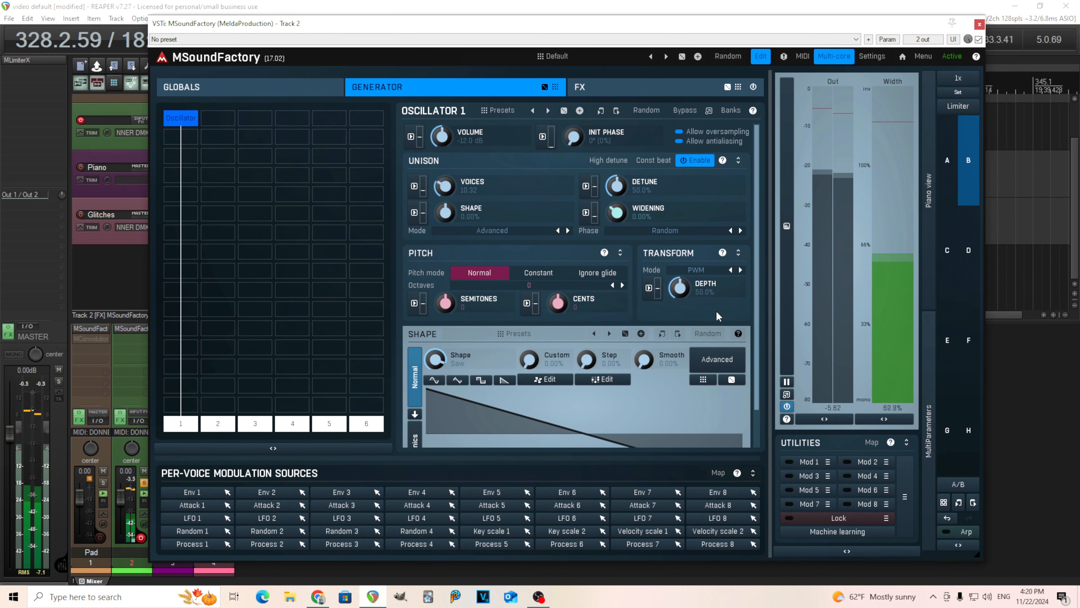
# - Insert a Transformer effect in lane 1 of the effects grid and expand its spectral settings
pyautogui.click(628, 88)
pyautogui.click(182, 175)
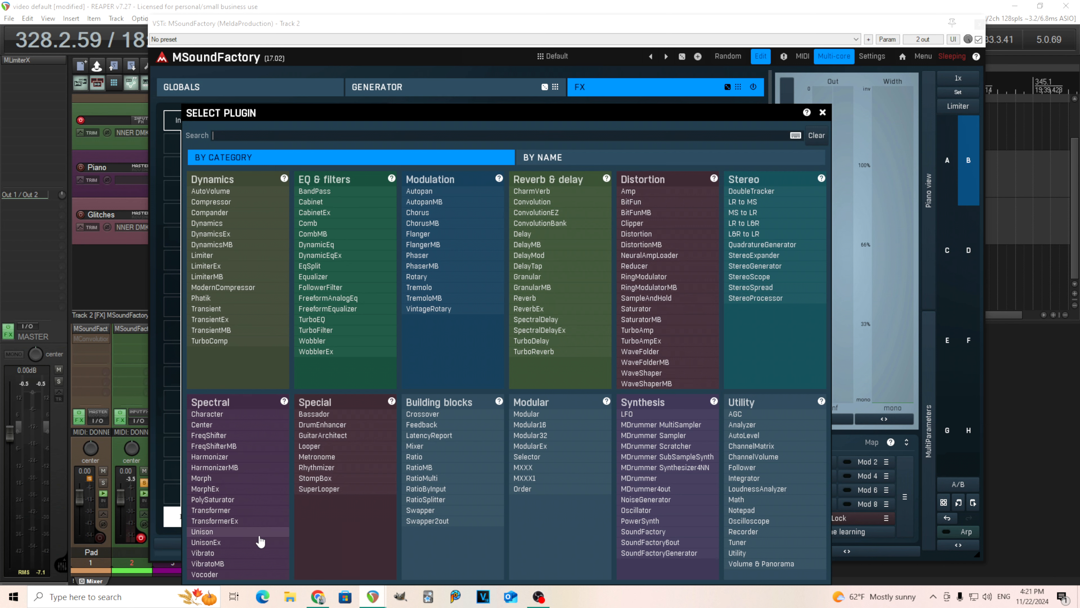
pyautogui.click(264, 510)
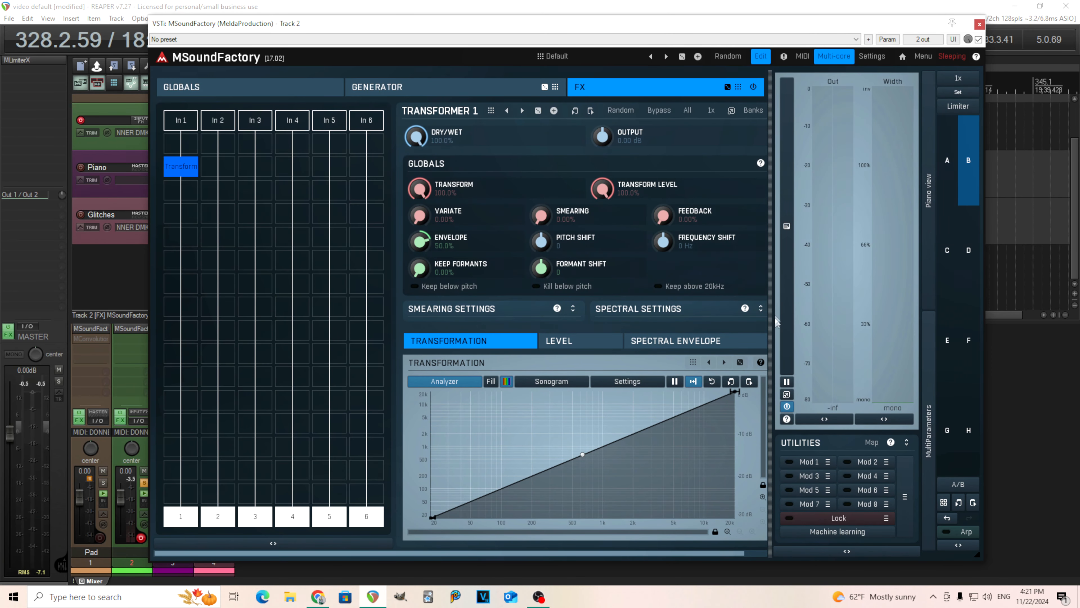
pyautogui.click(761, 308)
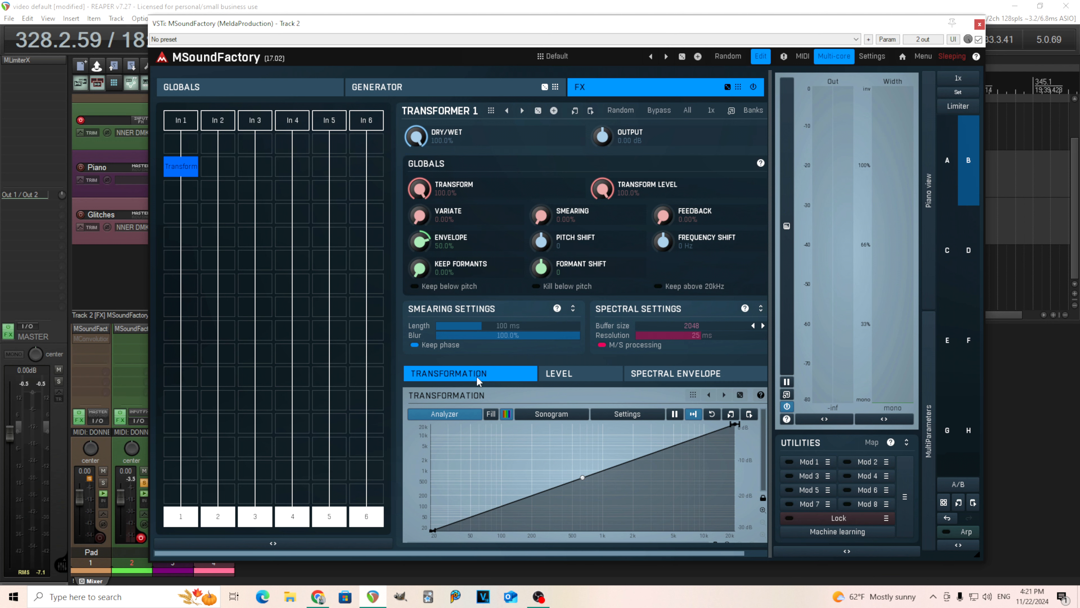
# - Add a point to the Transformer's level graph and move it to silence at about -12 dB input
pyautogui.click(571, 377)
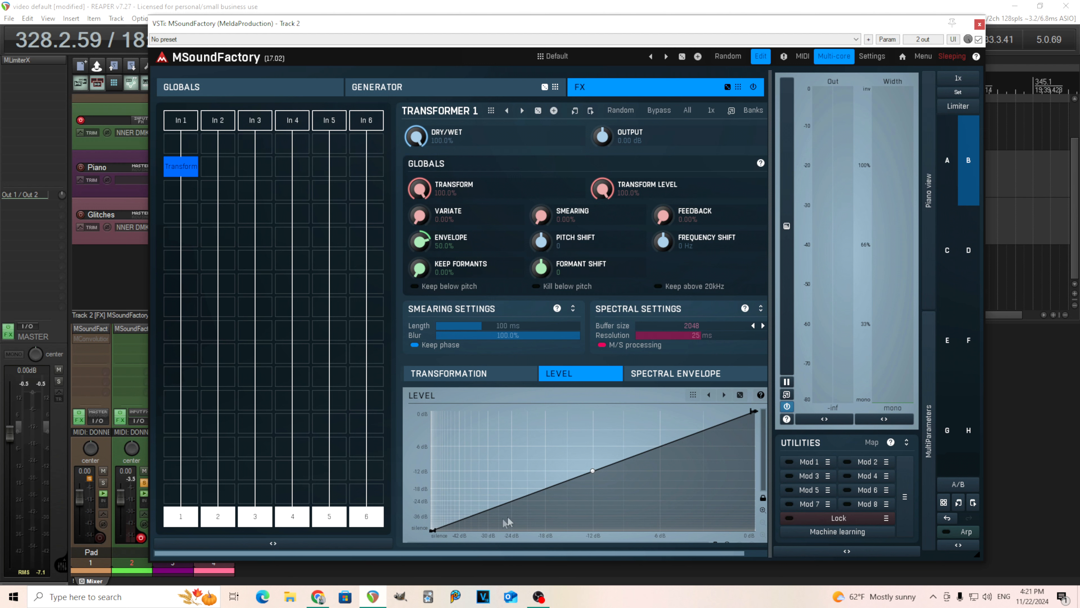
pyautogui.click(494, 518)
pyautogui.moveTo(495, 517); pyautogui.dragTo(488, 510)
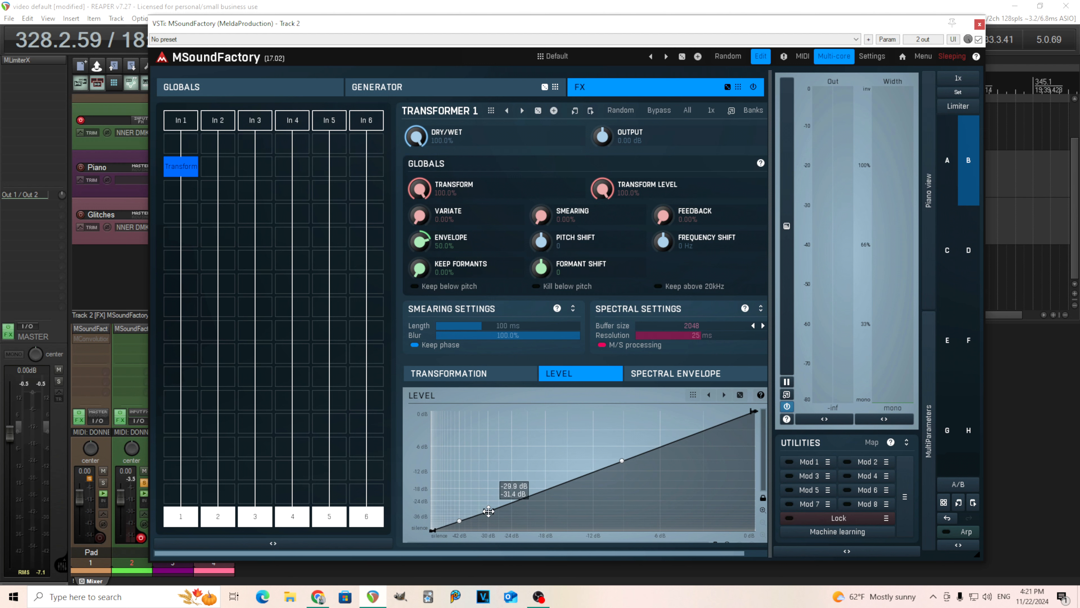
pyautogui.moveTo(488, 511); pyautogui.dragTo(592, 547)
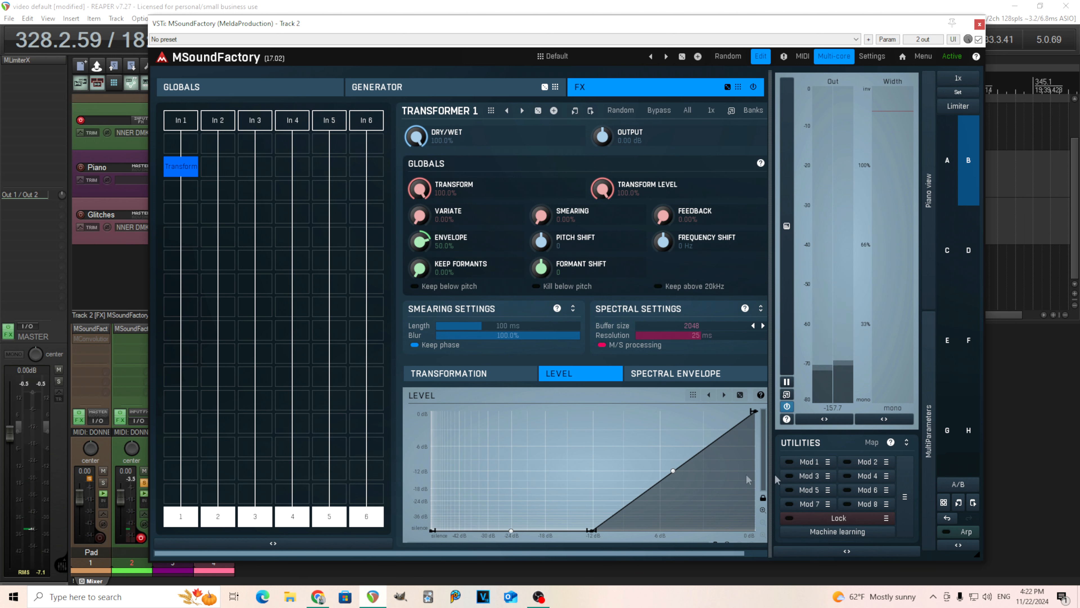
# - Try bending the level curve's rising segment upward and downward, and reset it to a straight line
pyautogui.moveTo(674, 475); pyautogui.dragTo(625, 427)
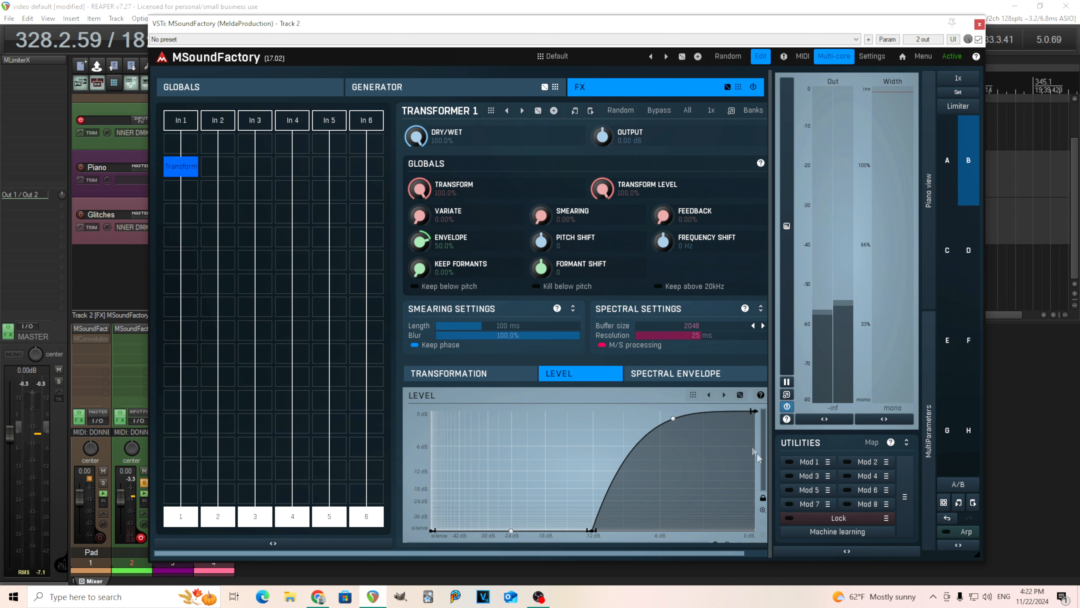
pyautogui.moveTo(676, 418); pyautogui.dragTo(719, 587)
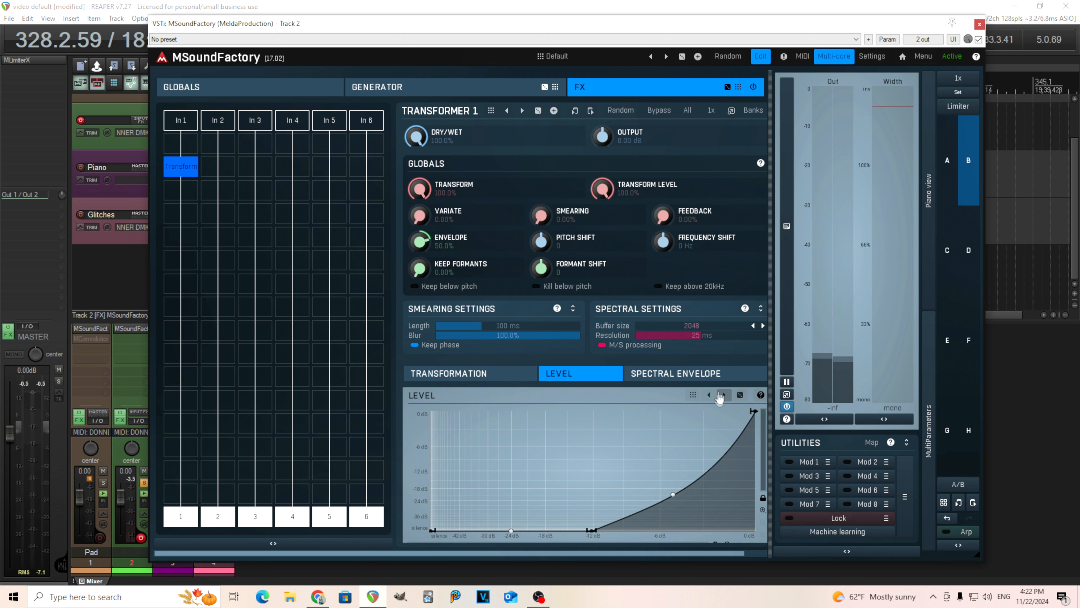
pyautogui.doubleClick(673, 494)
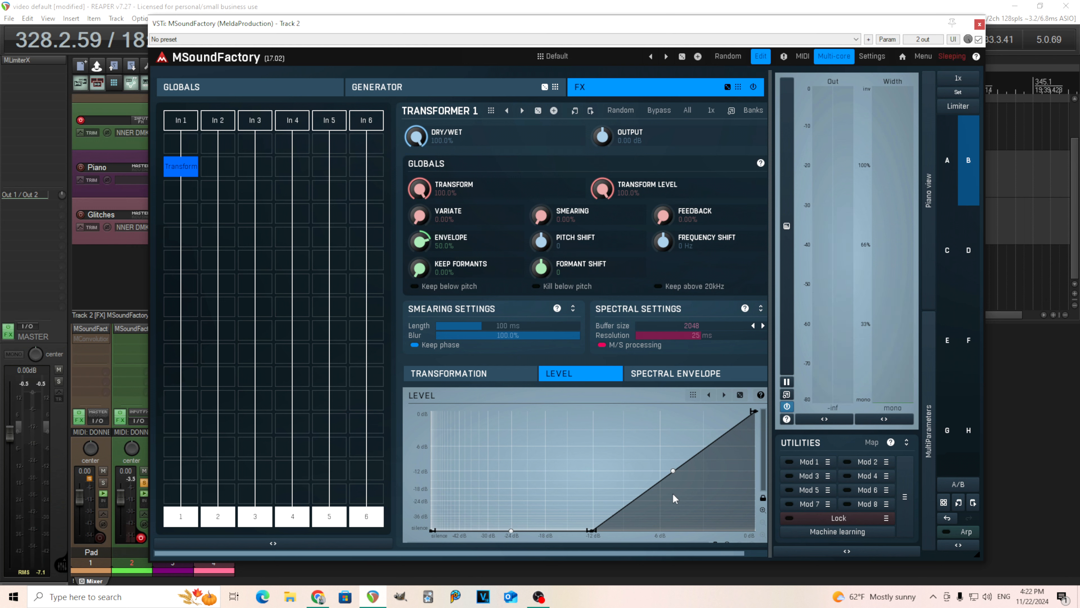
# - Compare Transformer buffer sizes of 512 and 8192, and set the buffer size to 4096
pyautogui.click(720, 327)
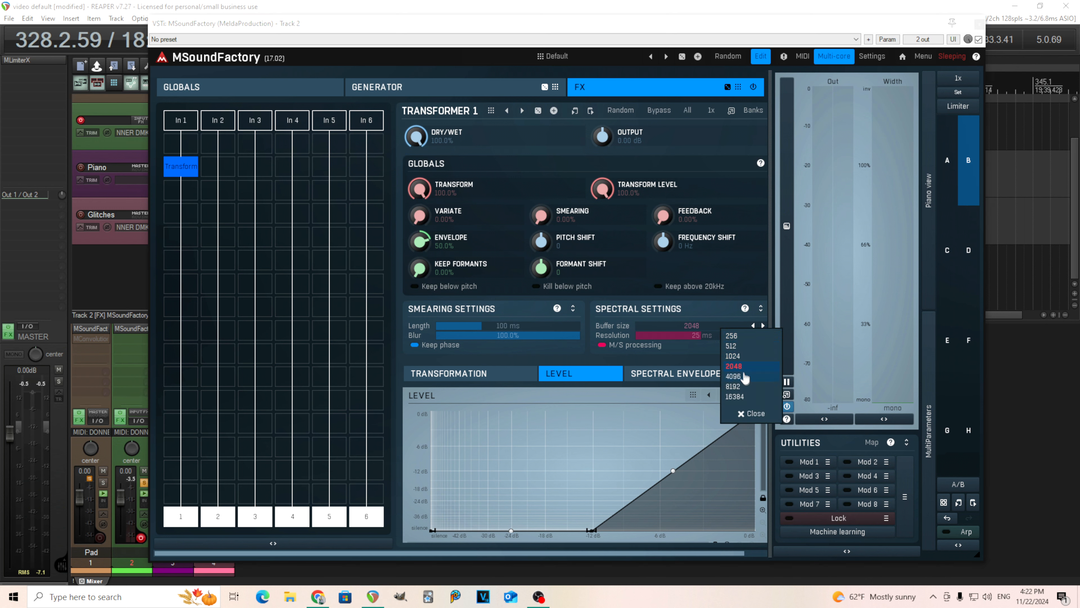
pyautogui.click(749, 347)
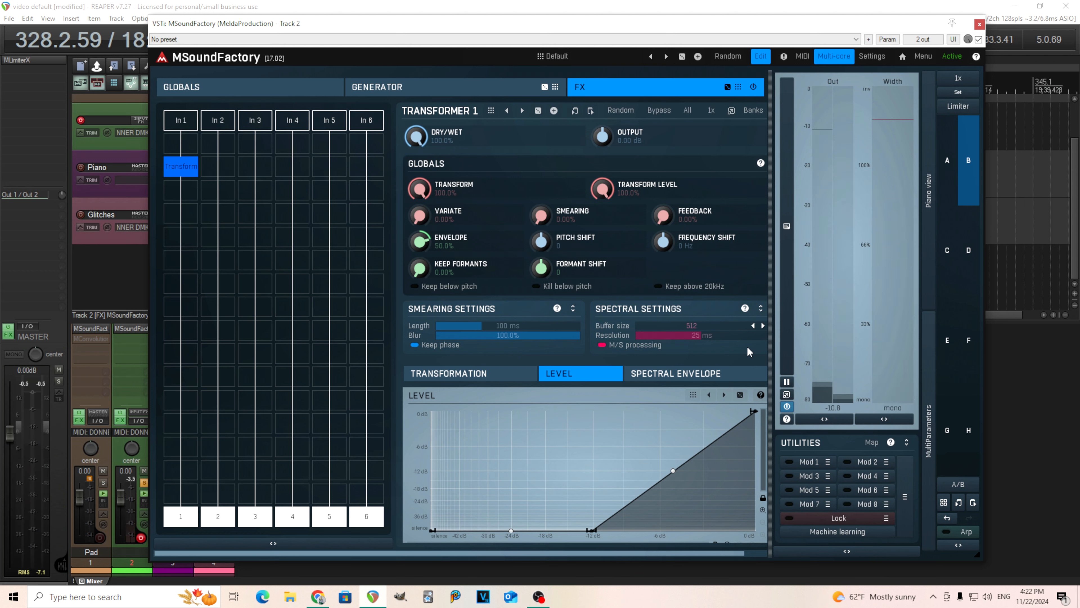
pyautogui.click(715, 332)
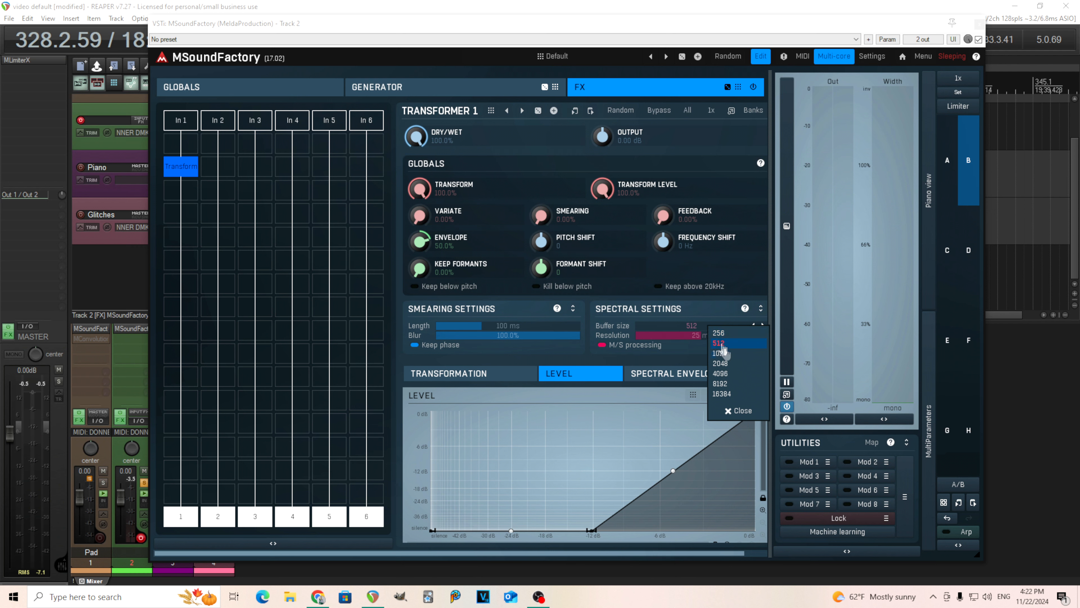
pyautogui.click(739, 383)
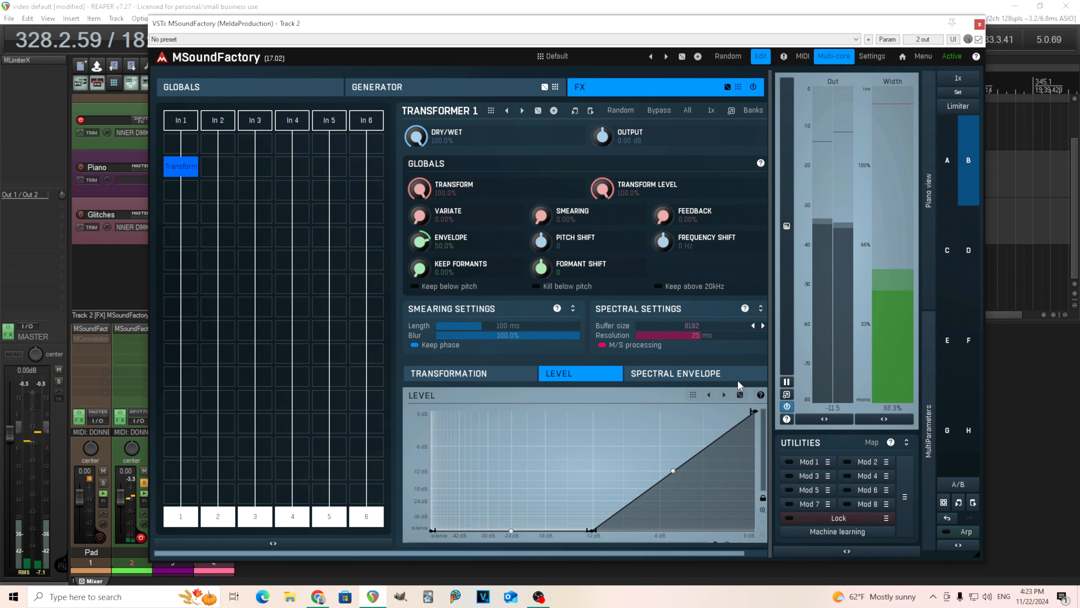
pyautogui.click(703, 328)
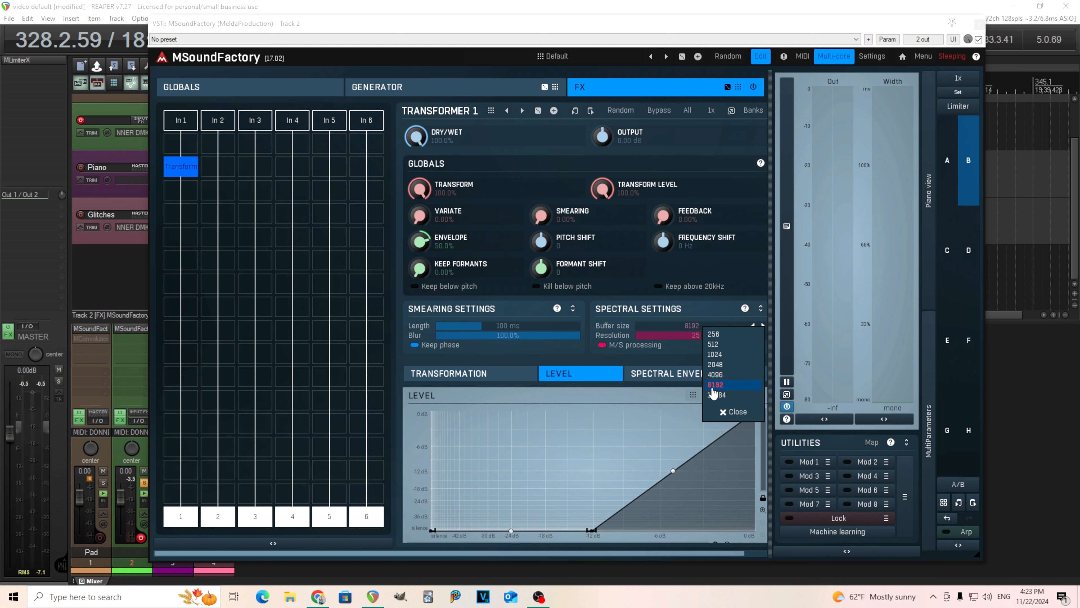
pyautogui.click(728, 376)
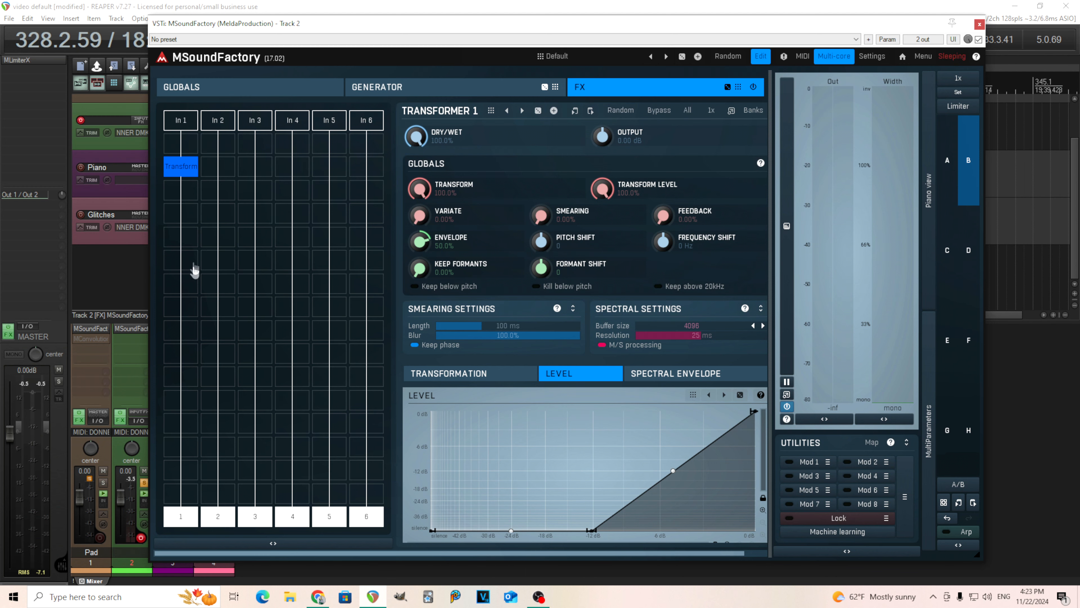
# - Insert TurboReverb with the Randy hall reverb below the Transformer in lane 1 and lower its late modulation rate
pyautogui.click(190, 245)
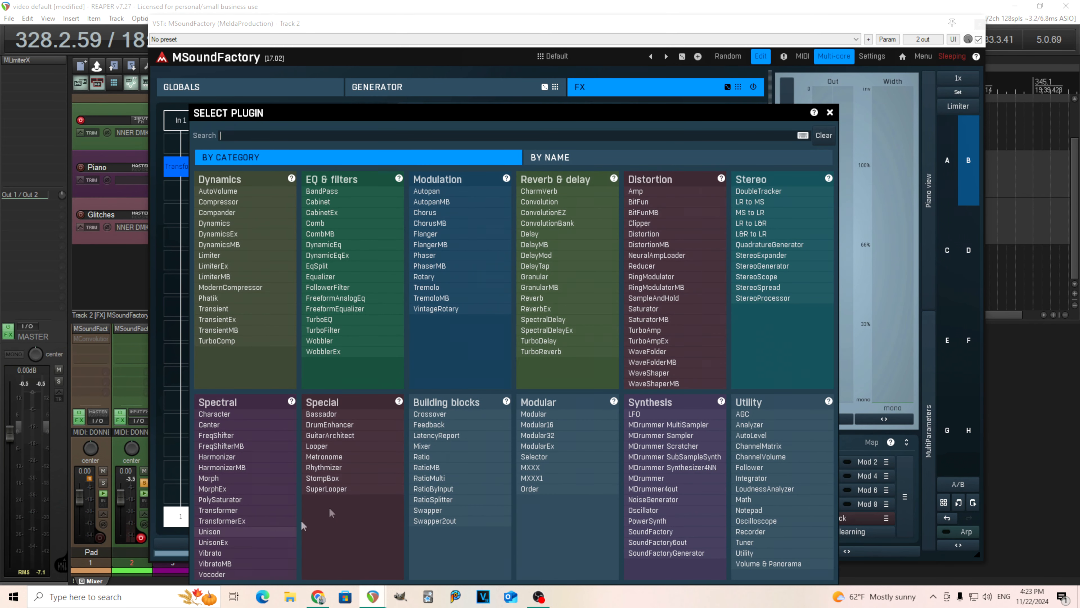
pyautogui.click(585, 352)
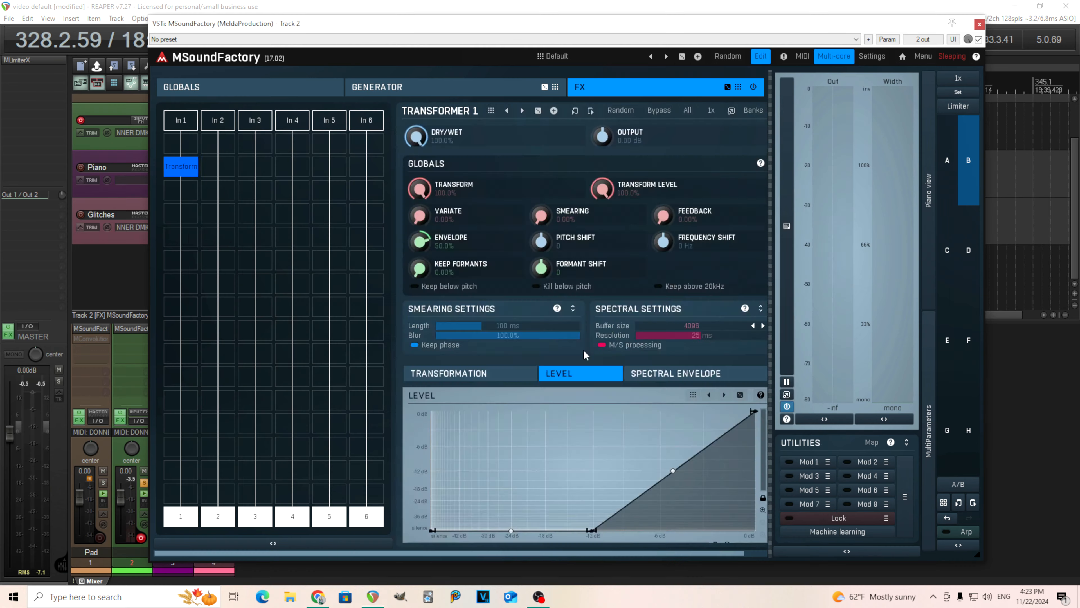
pyautogui.click(488, 443)
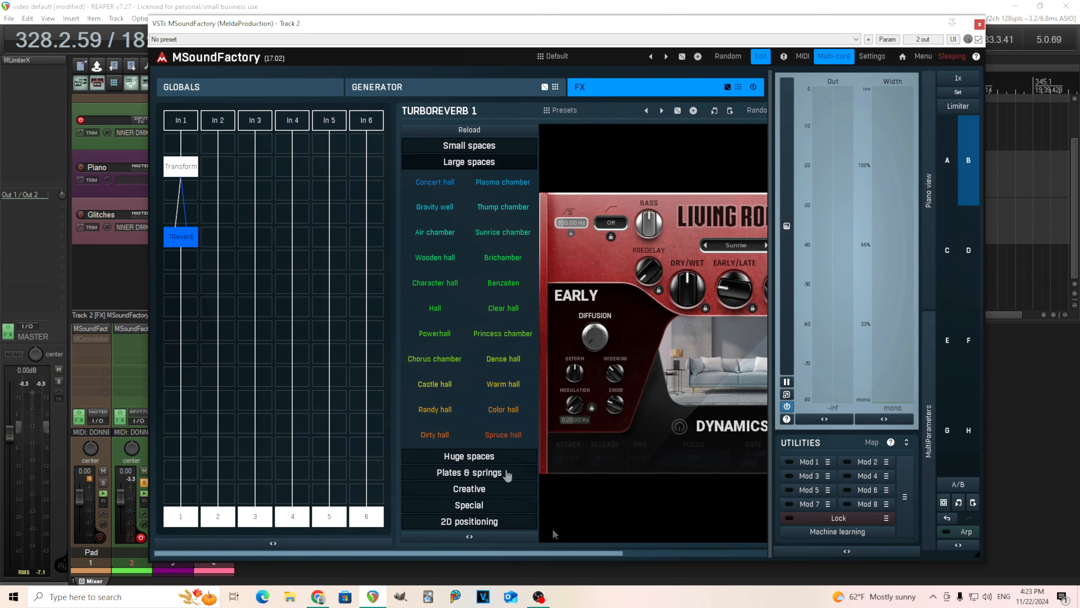
pyautogui.click(430, 410)
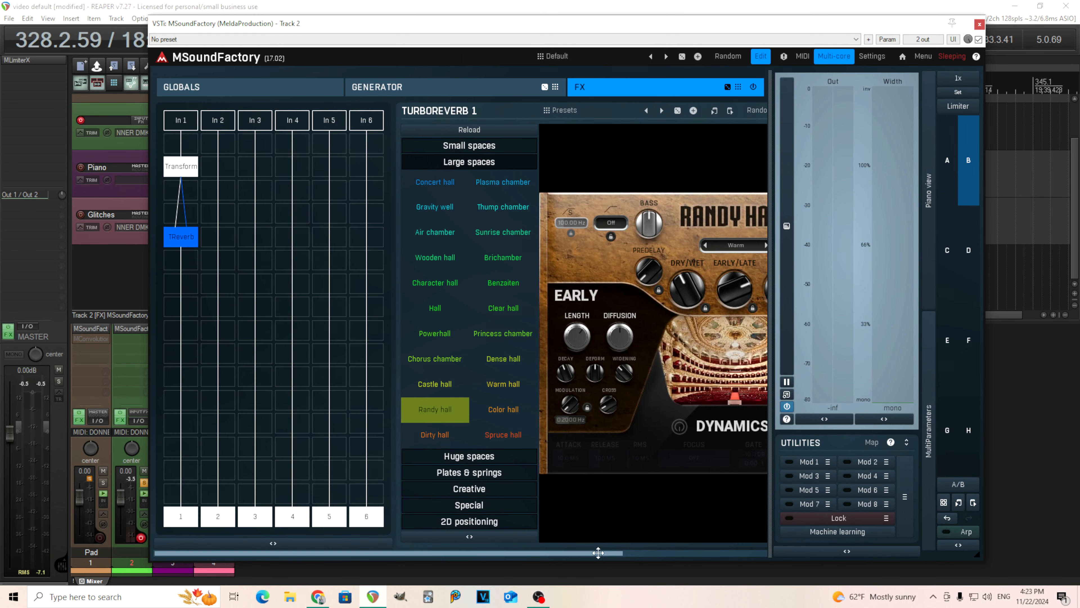
pyautogui.moveTo(629, 553); pyautogui.dragTo(758, 558)
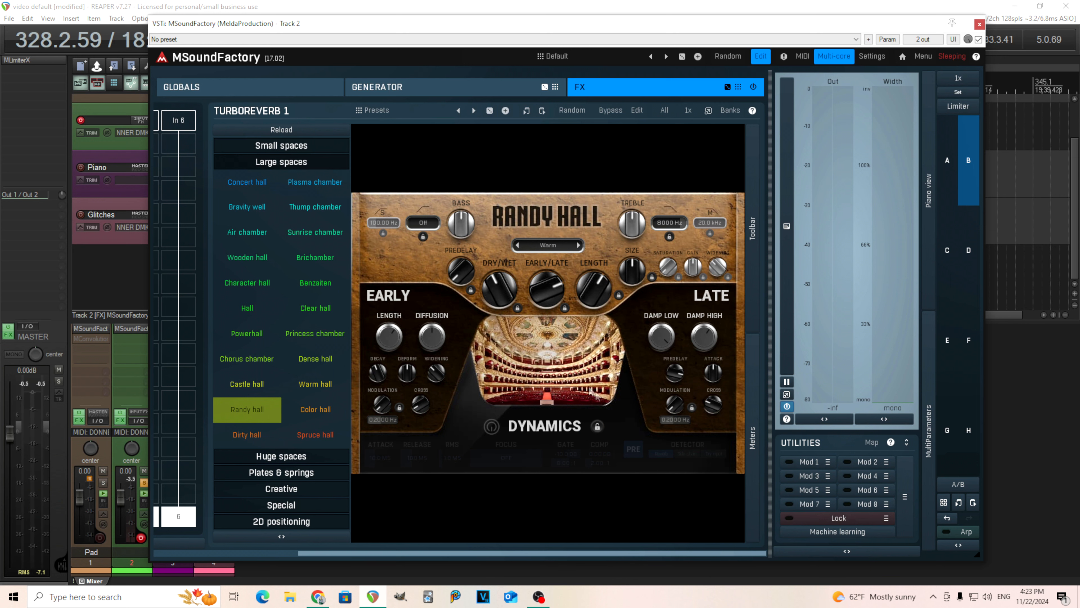
pyautogui.moveTo(676, 406); pyautogui.dragTo(685, 438)
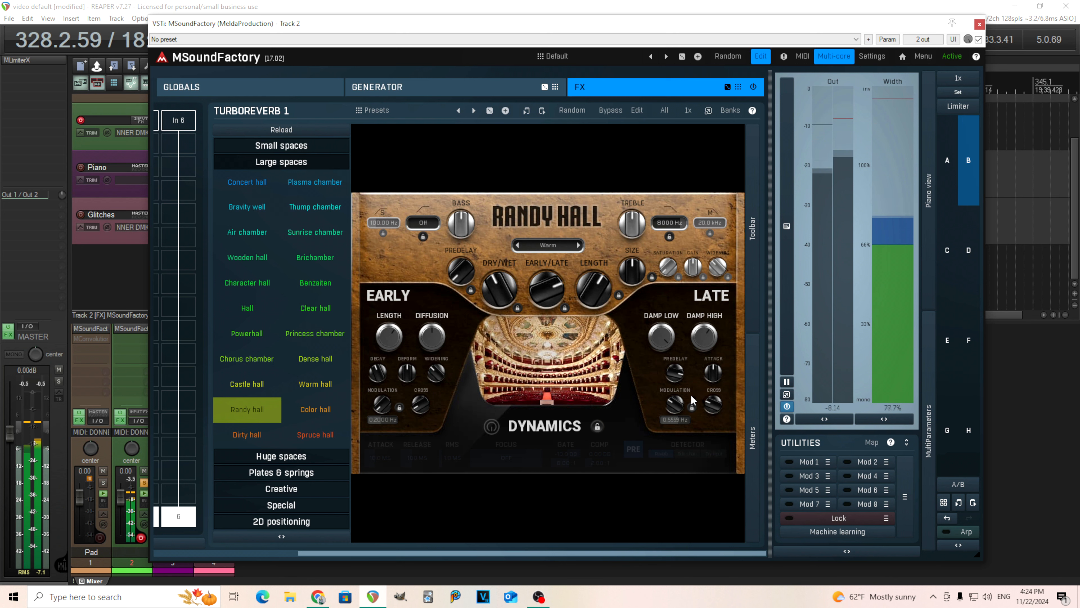
# - Set the oscillator's volume to silence and enable its modulation with Env 1 as the source
pyautogui.click(438, 89)
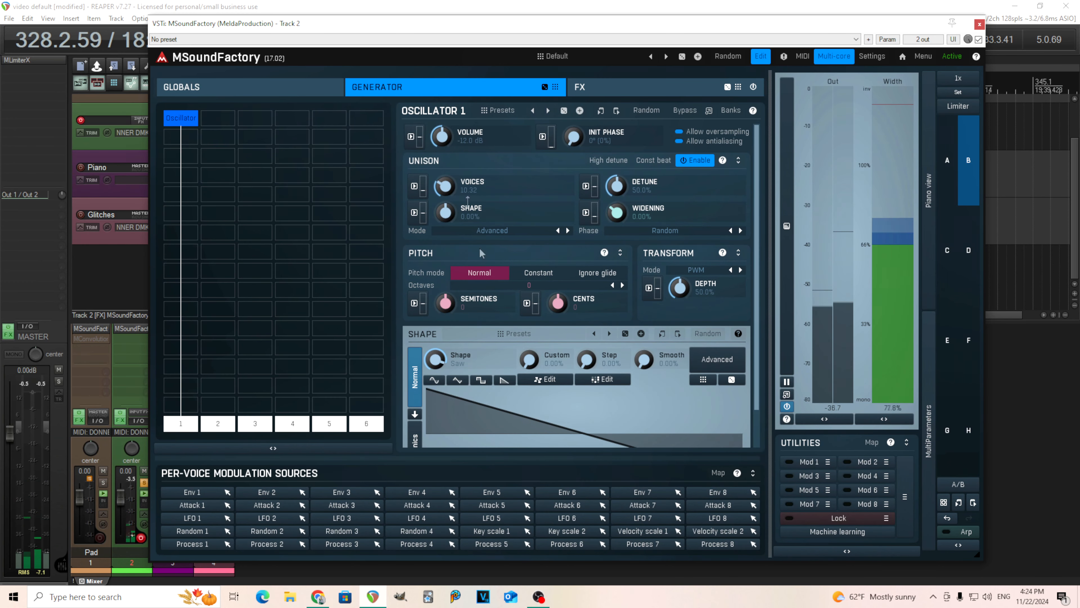
pyautogui.moveTo(444, 131); pyautogui.dragTo(445, 187)
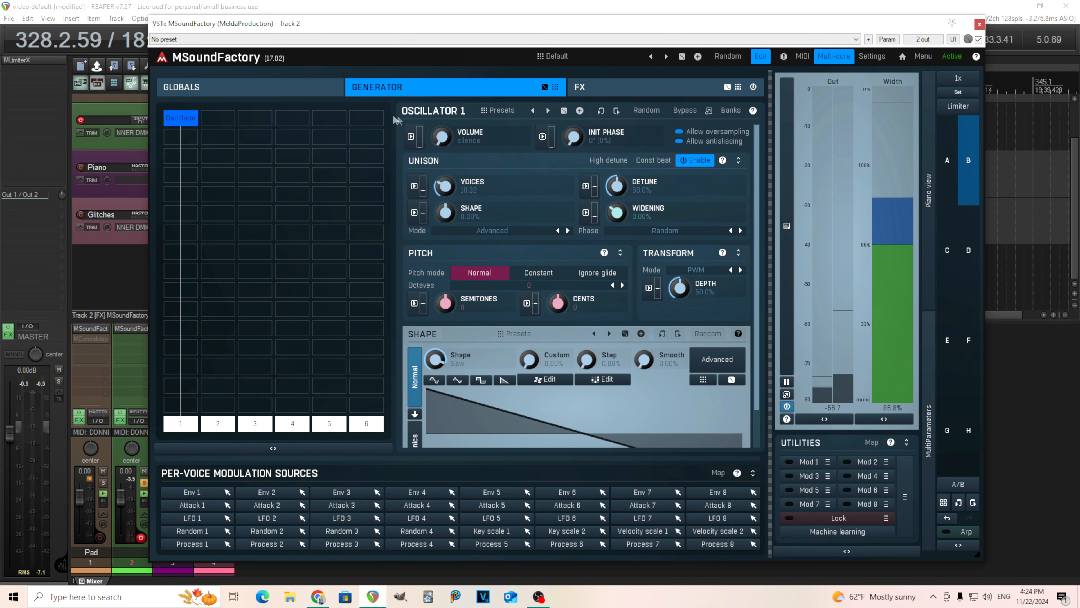
pyautogui.click(411, 137)
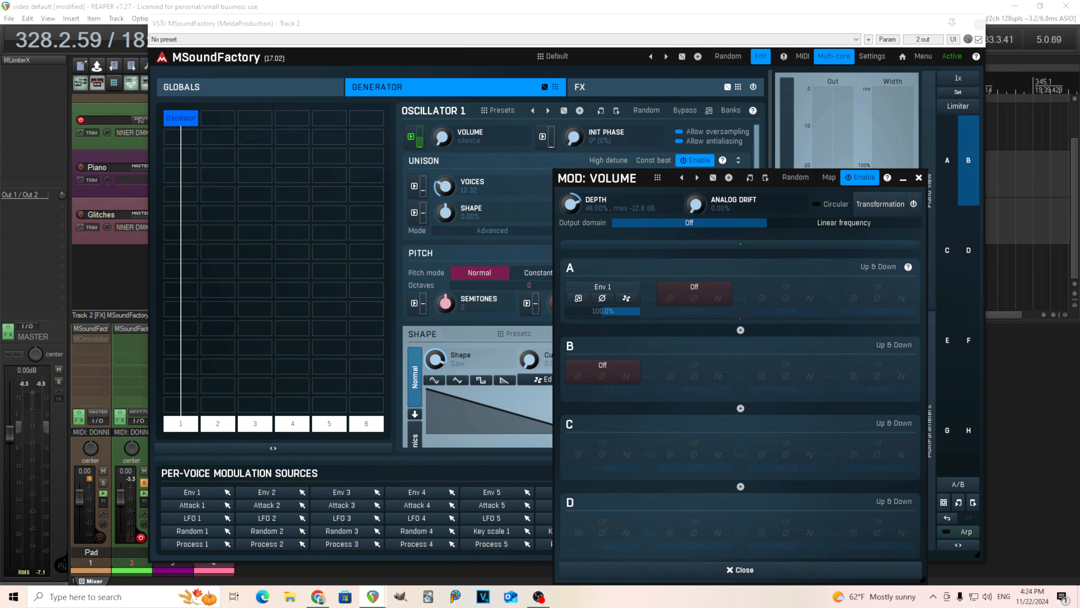
# - Set the attack of Env 1 to the tempo-synced length 1/2
pyautogui.click(579, 298)
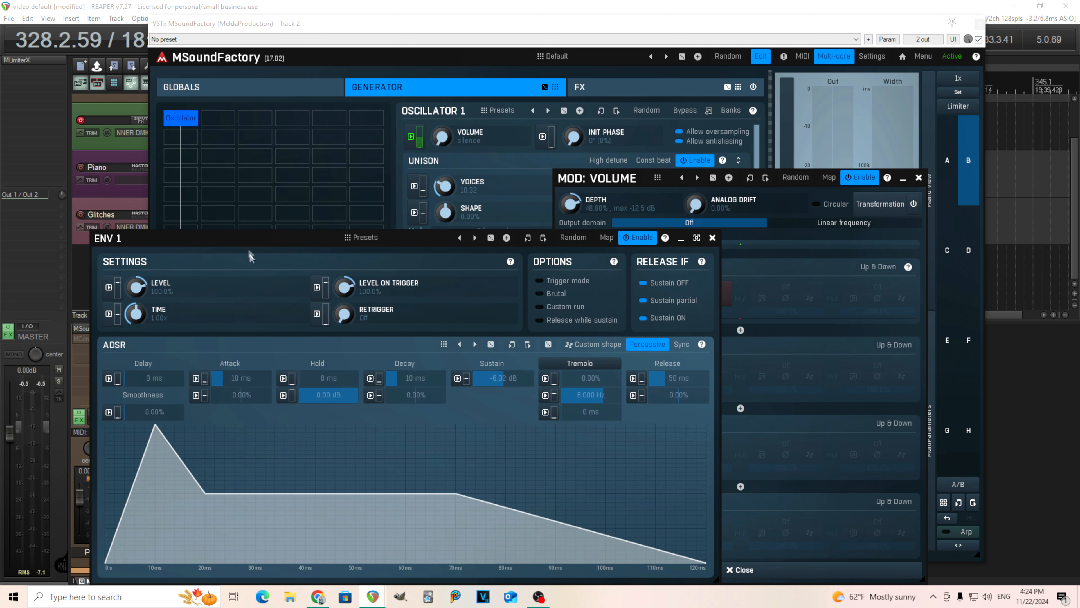
pyautogui.doubleClick(276, 299)
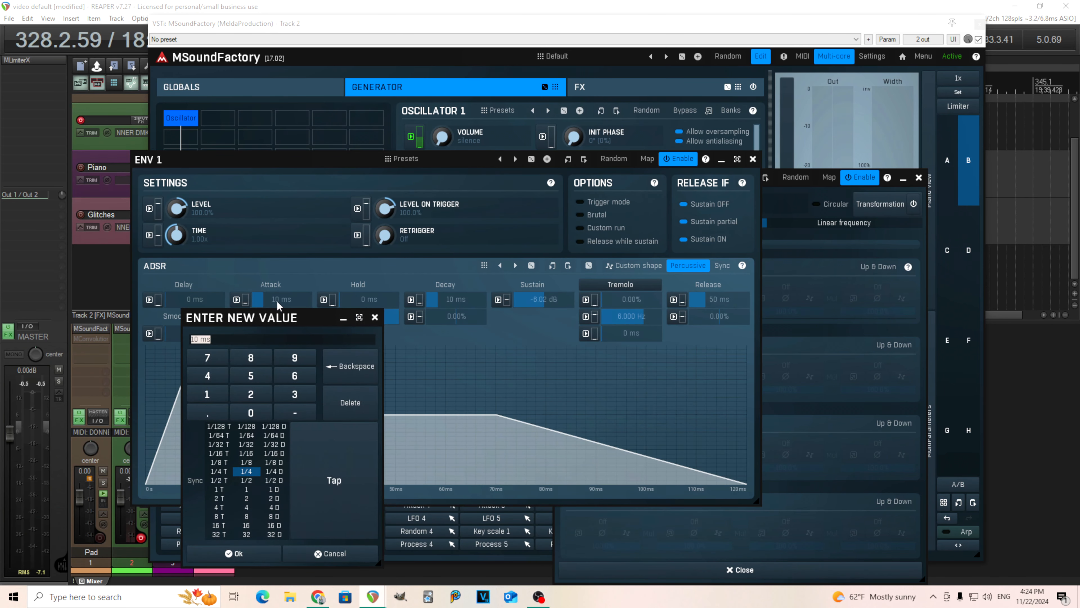
pyautogui.click(256, 480)
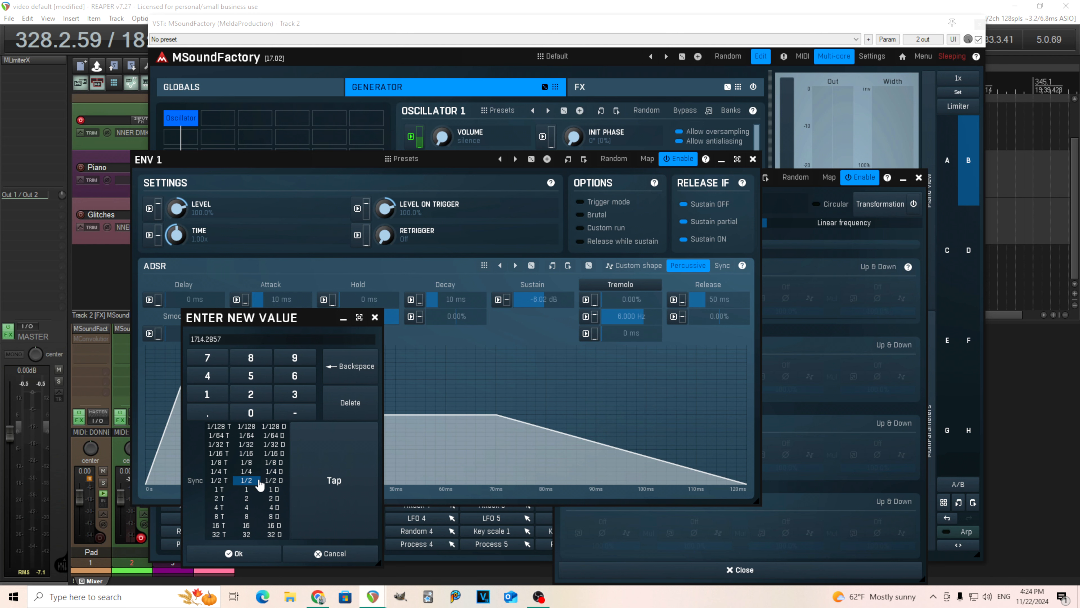
pyautogui.click(235, 553)
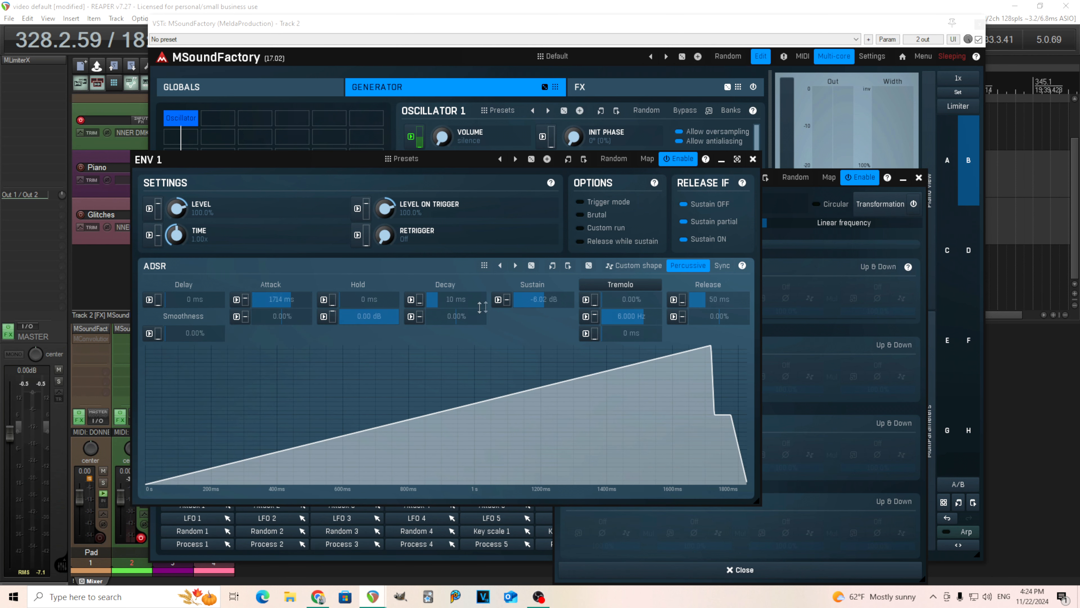
# - Set Env 1's decay to the tempo-synced length 1 and its sustain to silence, closing the envelope and volume modulation windows
pyautogui.doubleClick(472, 300)
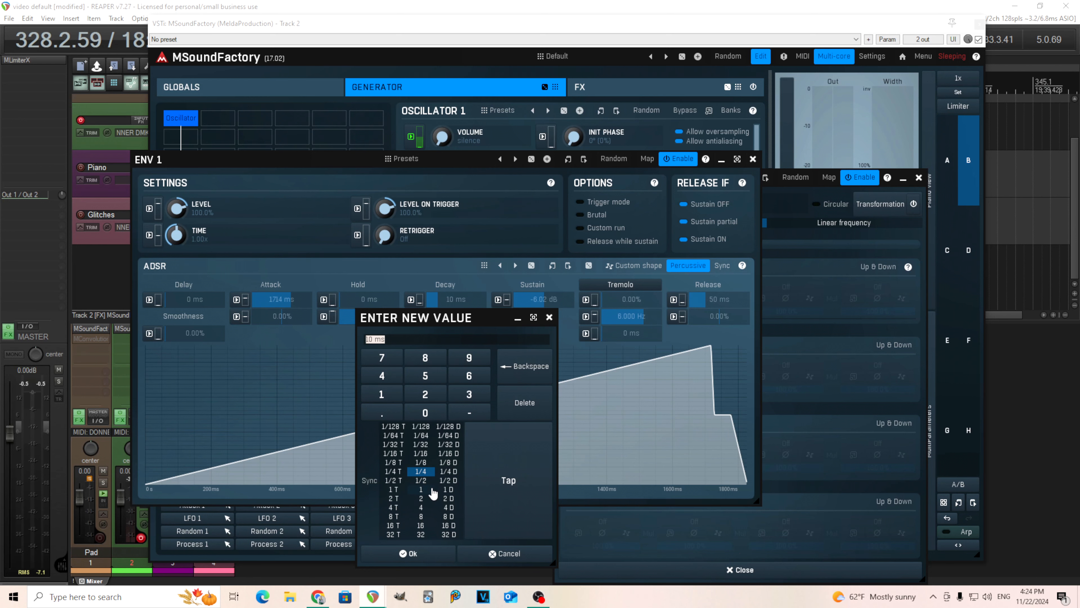
pyautogui.click(425, 489)
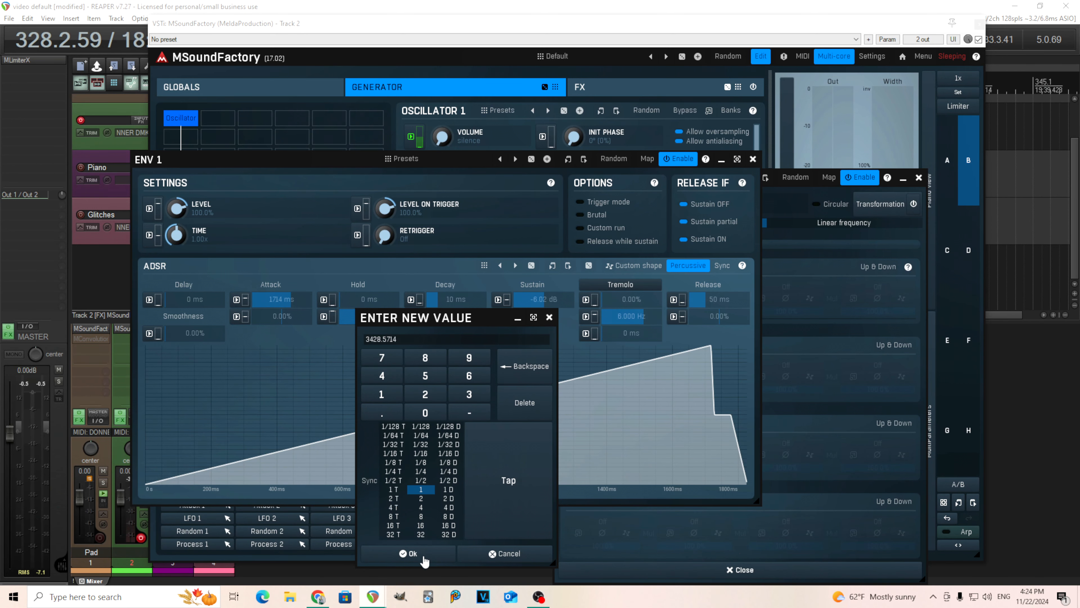
pyautogui.click(425, 555)
pyautogui.moveTo(536, 296); pyautogui.dragTo(536, 341)
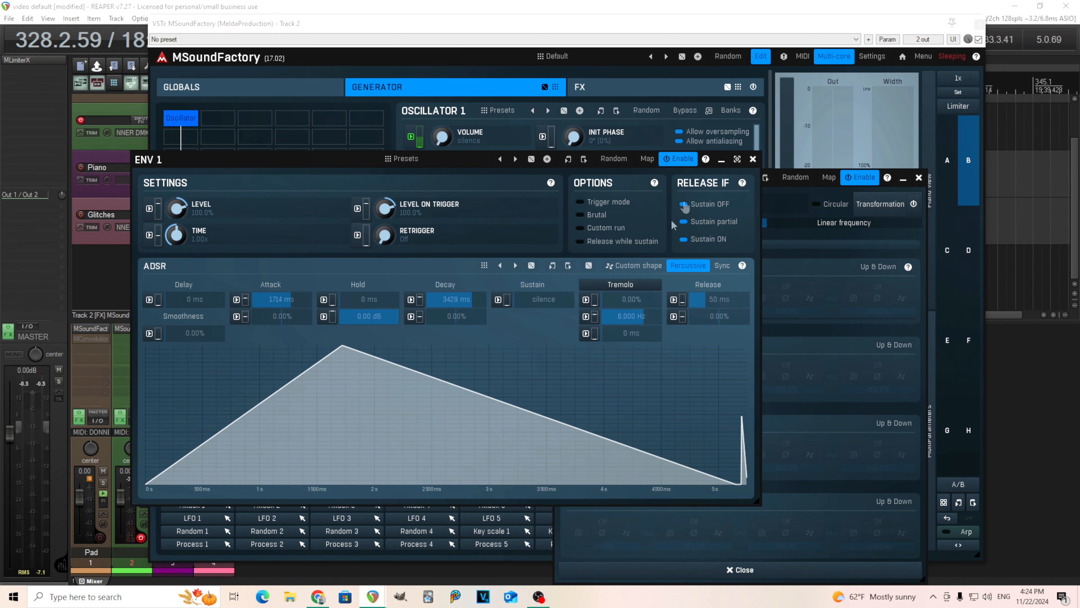
pyautogui.click(752, 159)
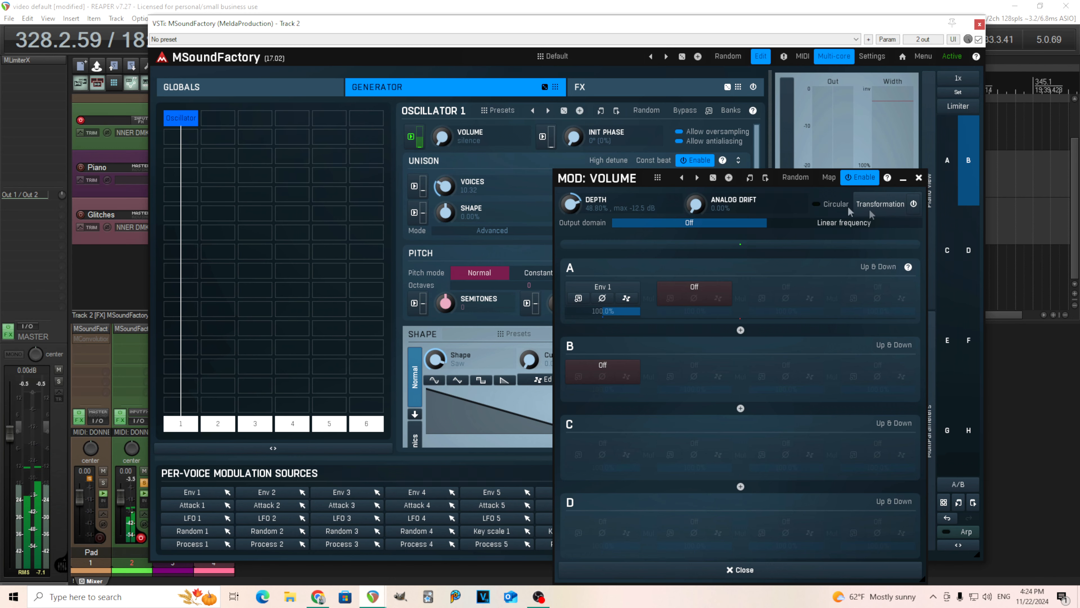
pyautogui.click(920, 177)
pyautogui.moveTo(617, 29); pyautogui.dragTo(631, 56)
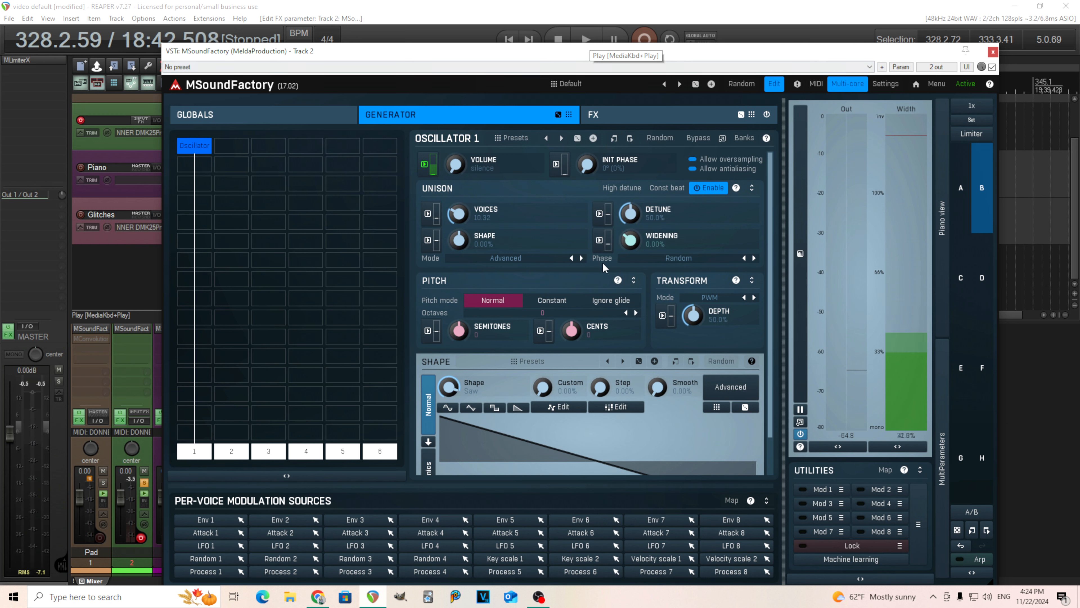
# - Mute lane 1 and insert a GranularSampler in the first slot of lane 2
pyautogui.click(205, 452)
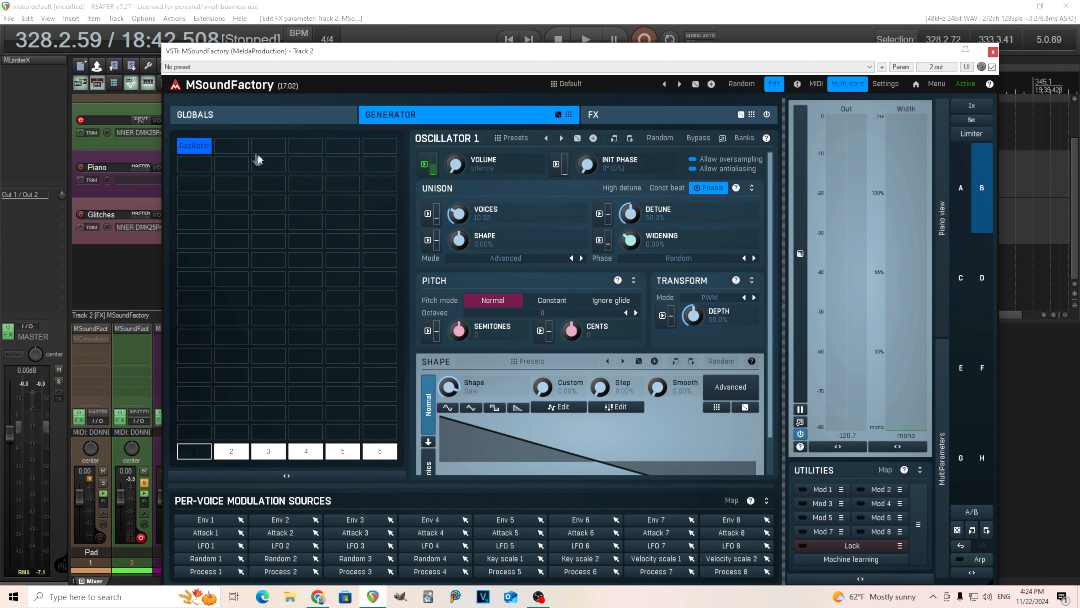
pyautogui.click(234, 148)
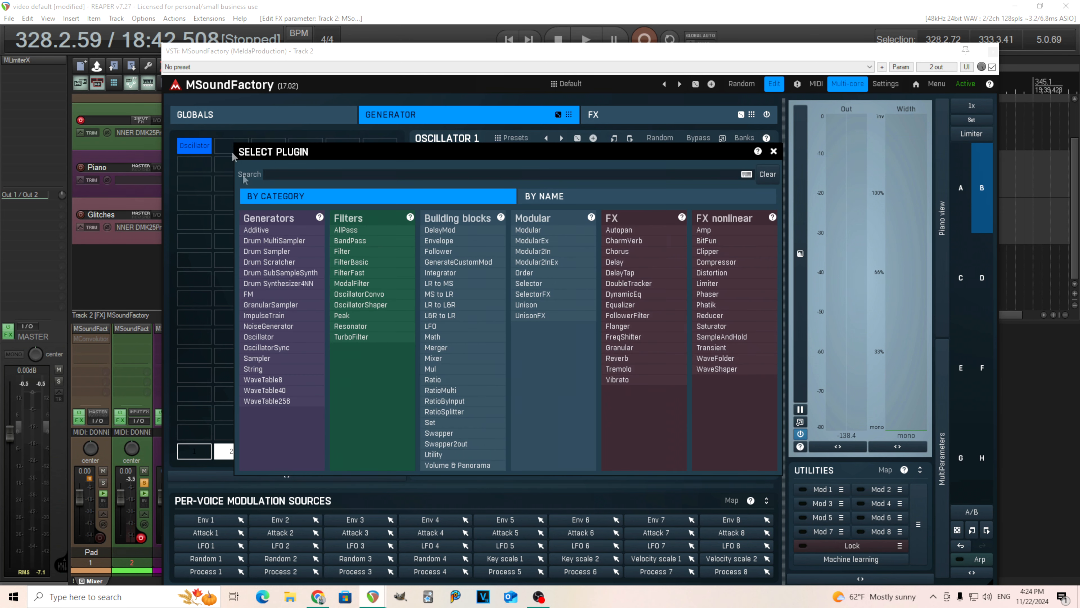
pyautogui.click(307, 307)
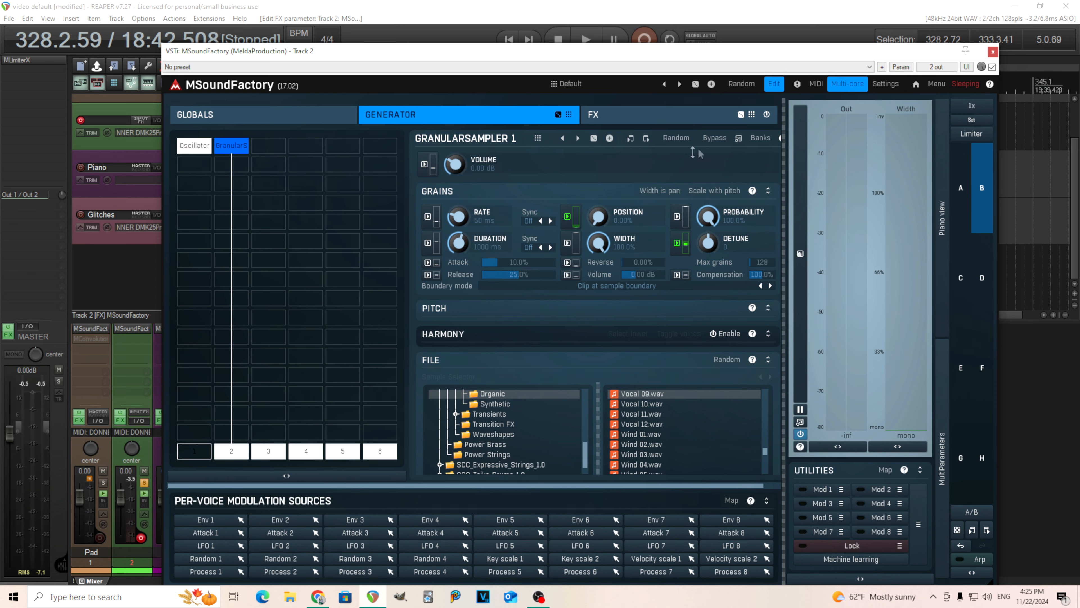
# - Open the GranularSampler in its own window and load its Default preset
pyautogui.click(738, 139)
pyautogui.click(405, 118)
pyautogui.click(625, 236)
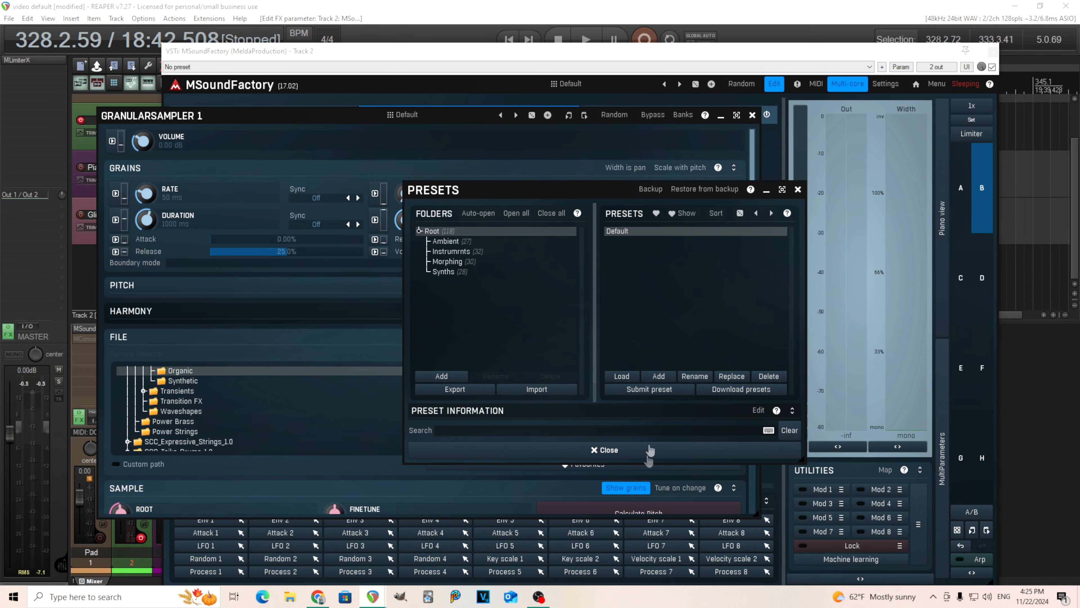
pyautogui.click(636, 451)
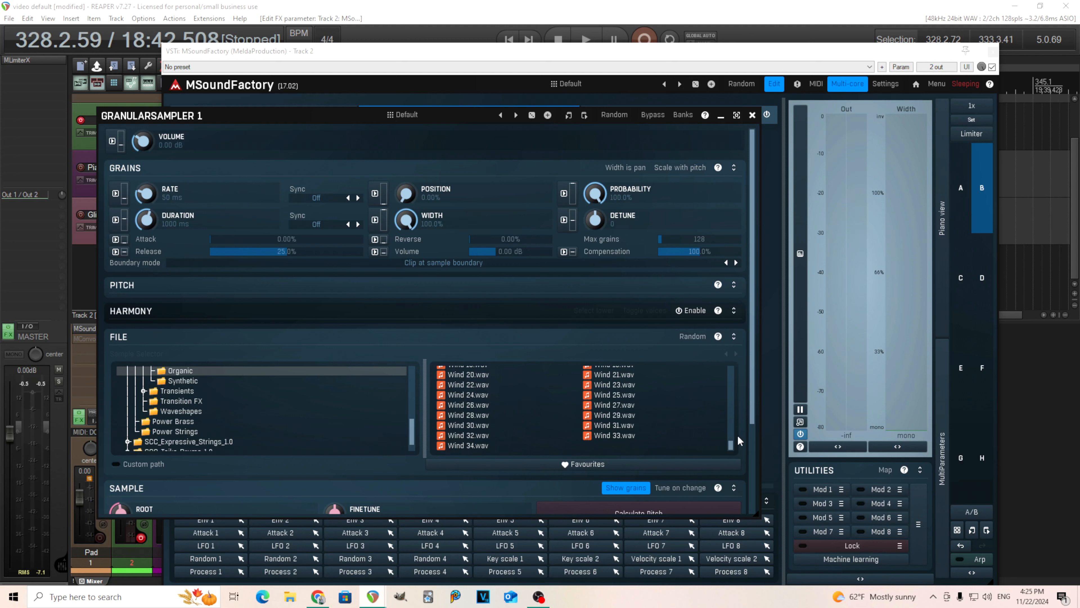
# - Audition the Perc samples in the Organic folder under Tones and load Perc 06.wav into the GranularSampler
pyautogui.moveTo(732, 445); pyautogui.dragTo(731, 444)
pyautogui.moveTo(411, 439); pyautogui.dragTo(413, 429)
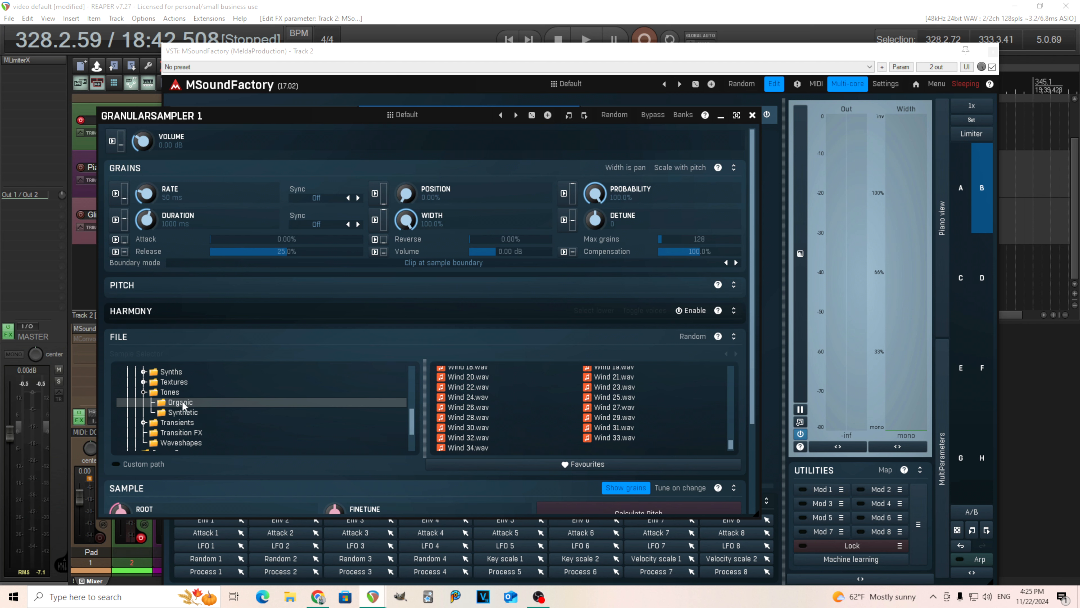
pyautogui.moveTo(732, 445); pyautogui.dragTo(728, 392)
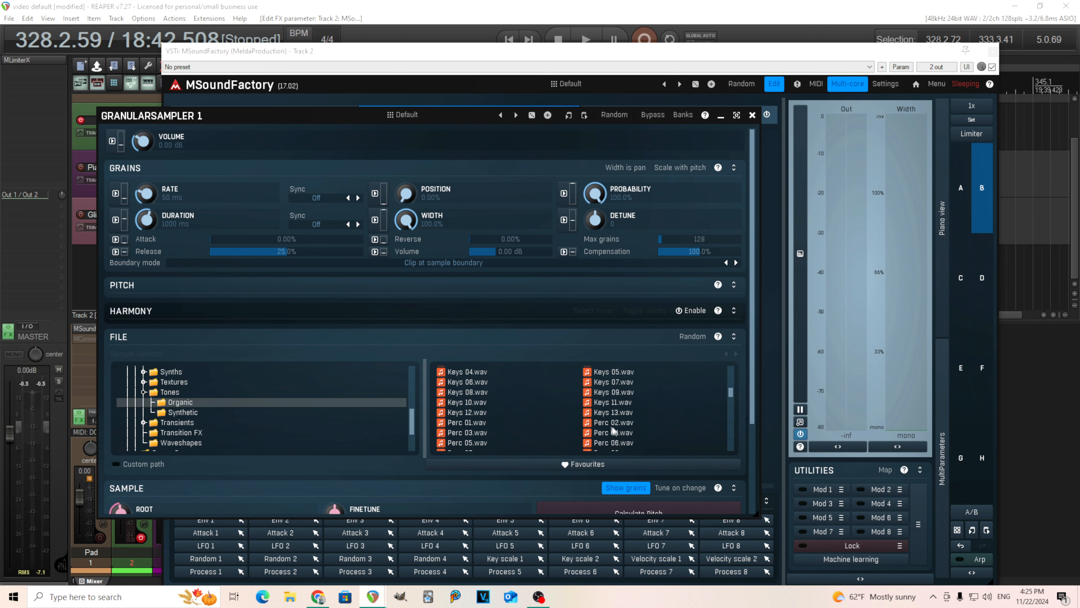
pyautogui.click(476, 424)
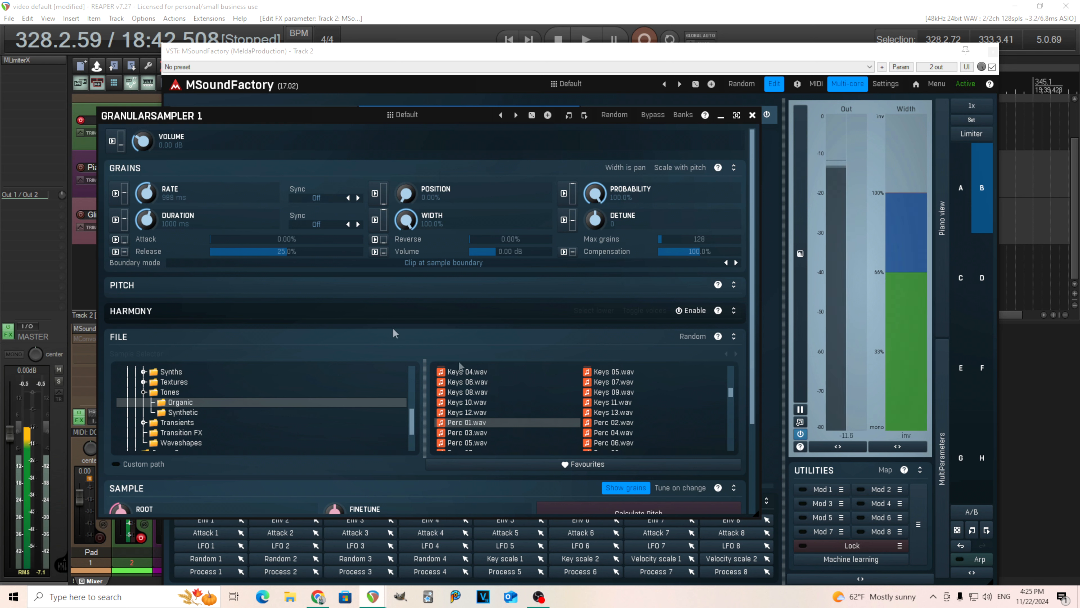
pyautogui.click(593, 425)
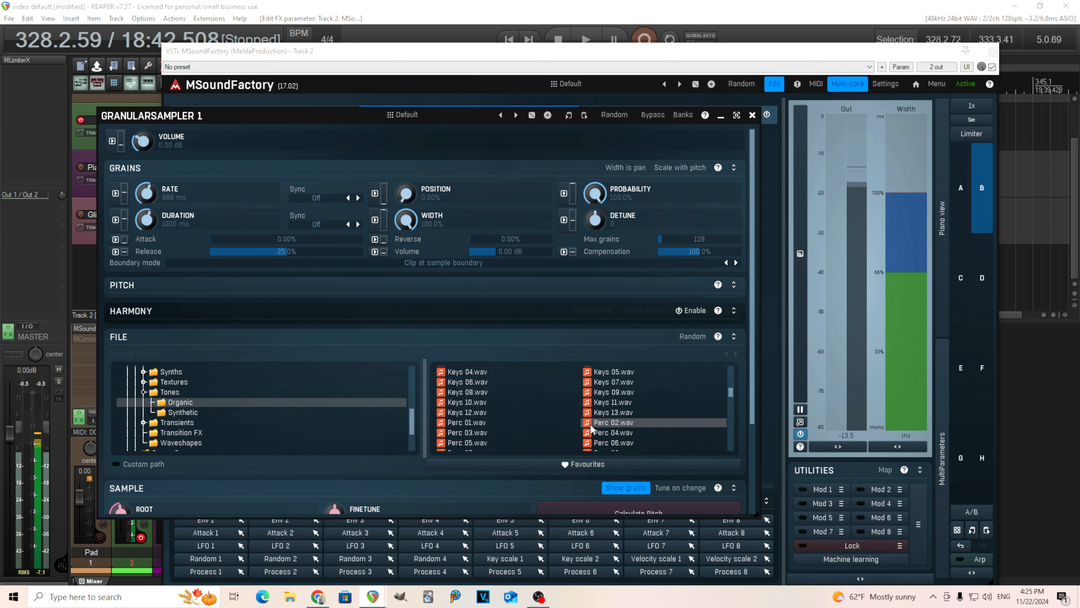
pyautogui.click(464, 432)
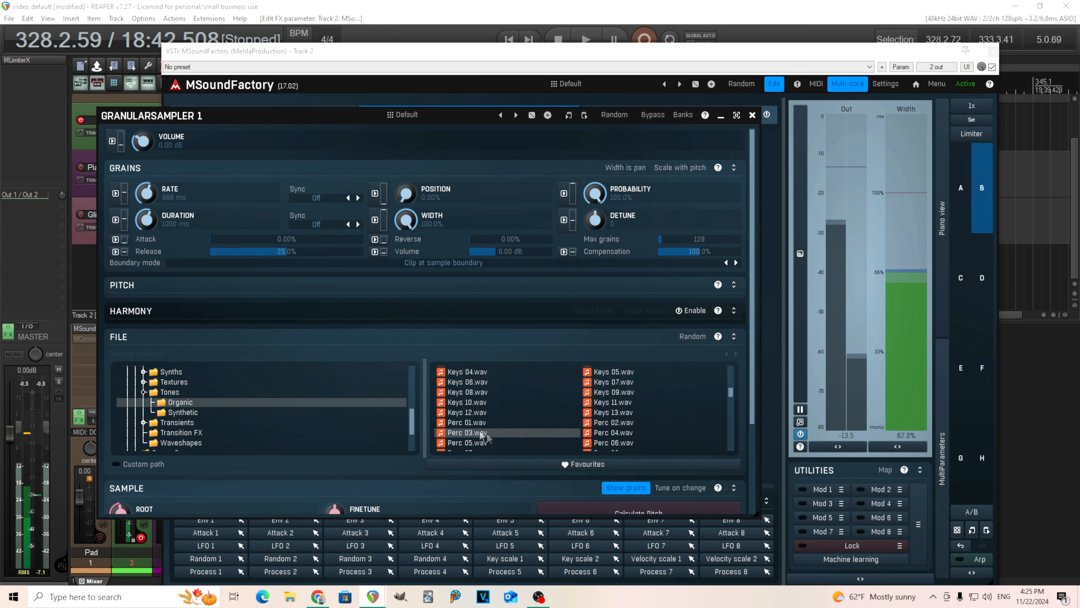
pyautogui.click(613, 433)
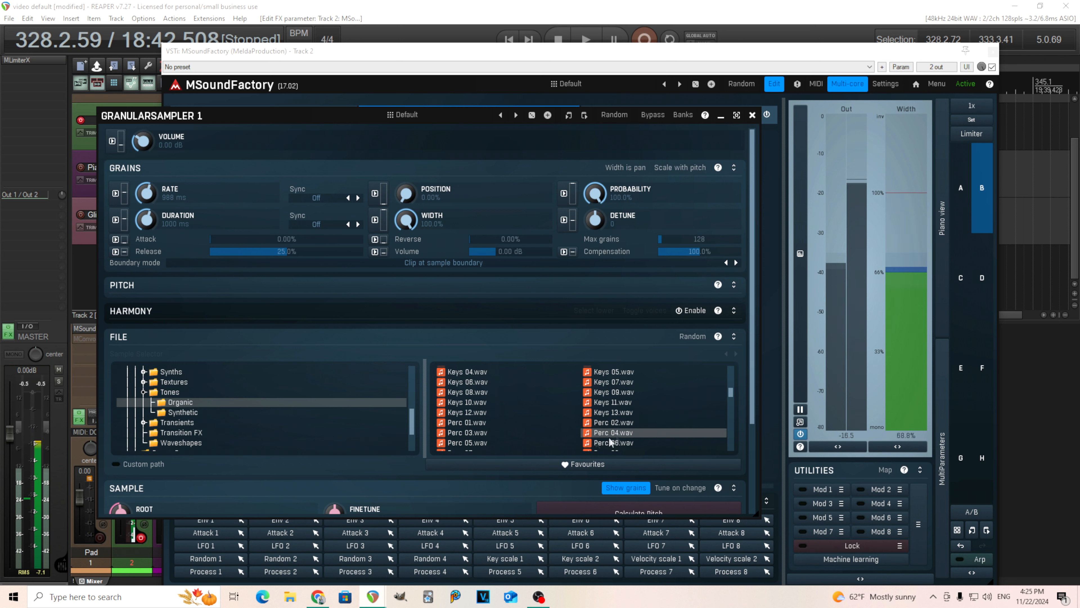
pyautogui.click(486, 442)
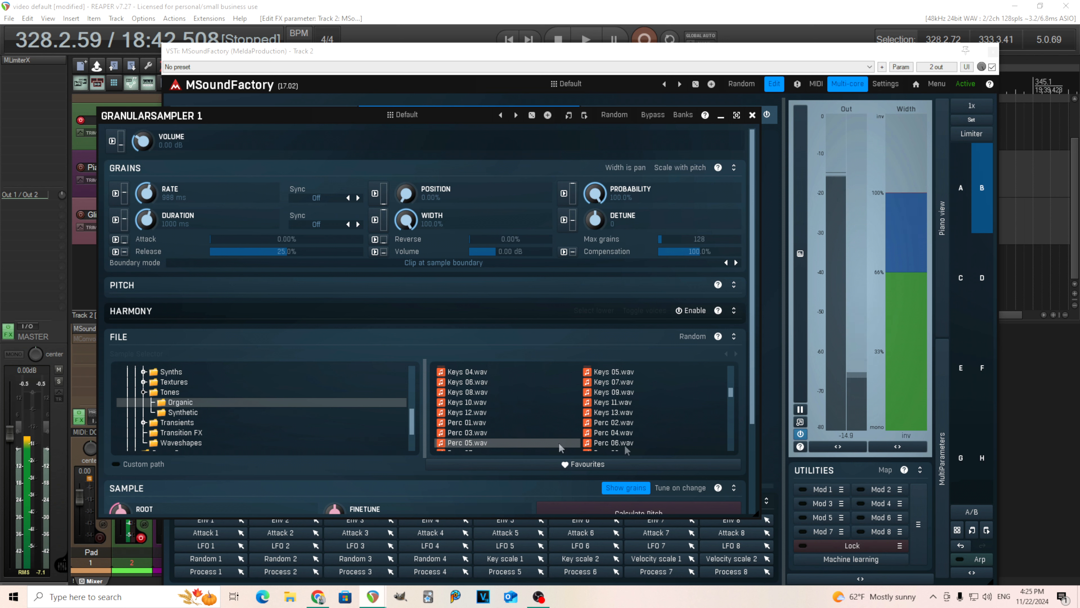
pyautogui.click(615, 442)
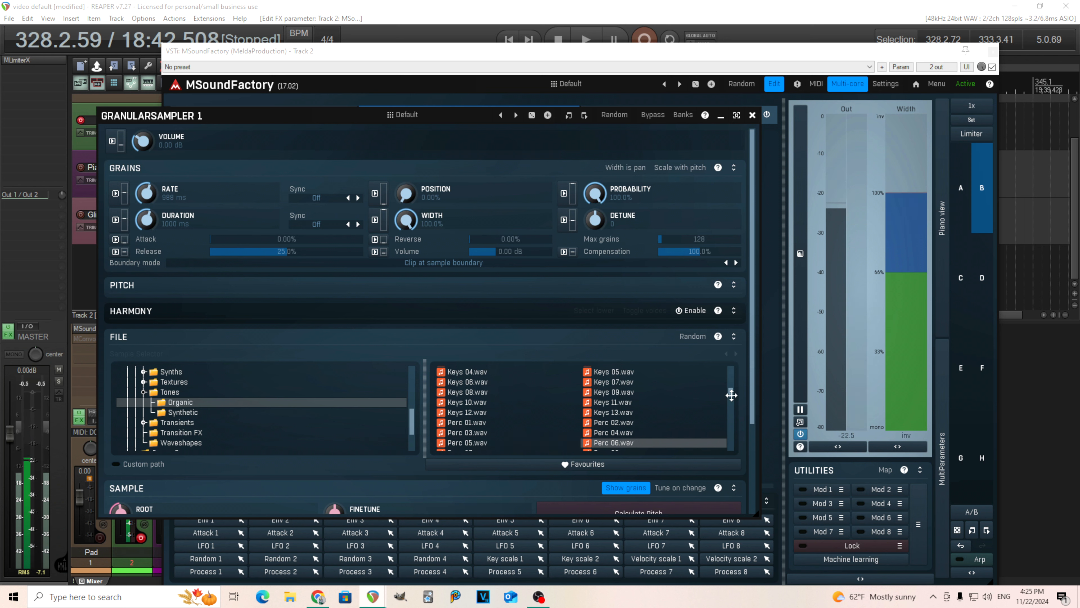
pyautogui.scroll(-2, 735, 413)
pyautogui.click(485, 409)
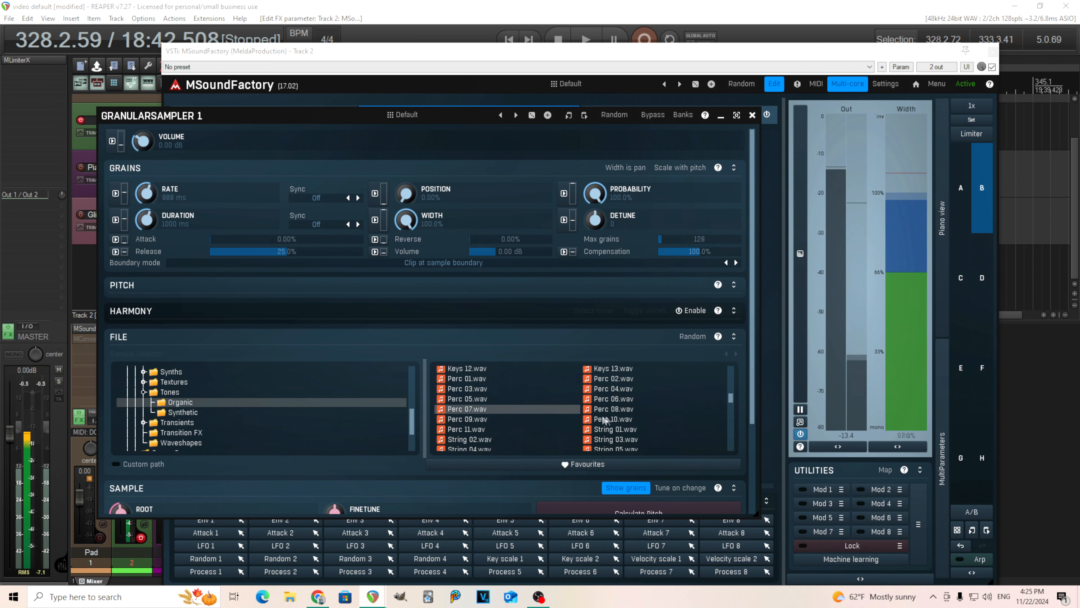
pyautogui.click(608, 409)
pyautogui.click(489, 418)
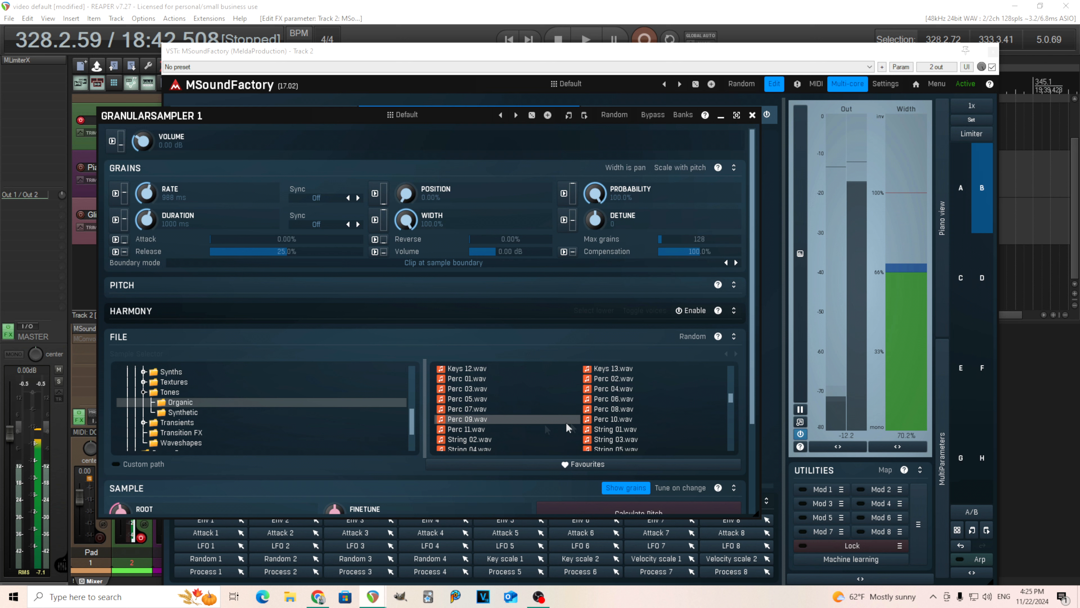
pyautogui.click(599, 418)
pyautogui.click(610, 400)
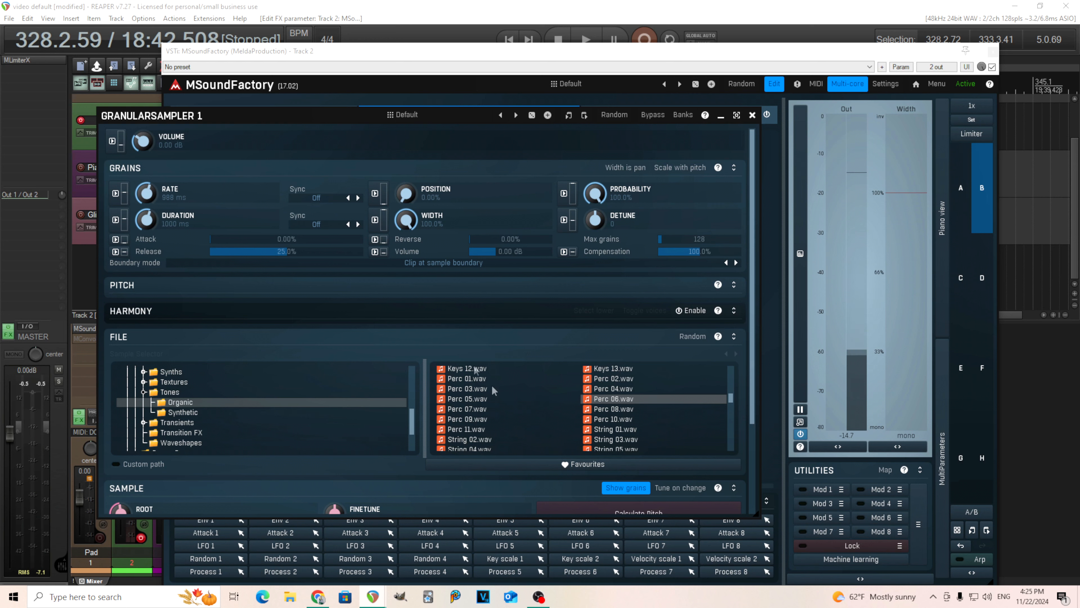
# - Set the GranularSampler's grain width to 0% and its grain rate to 186 ms
pyautogui.doubleClick(412, 224)
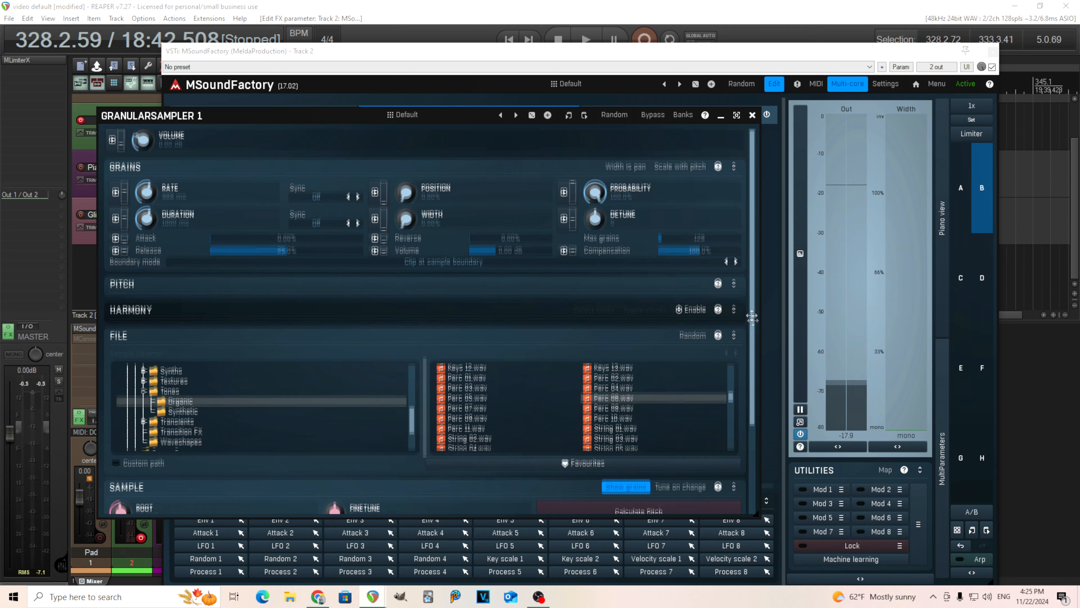
pyautogui.scroll(-3, 752, 317)
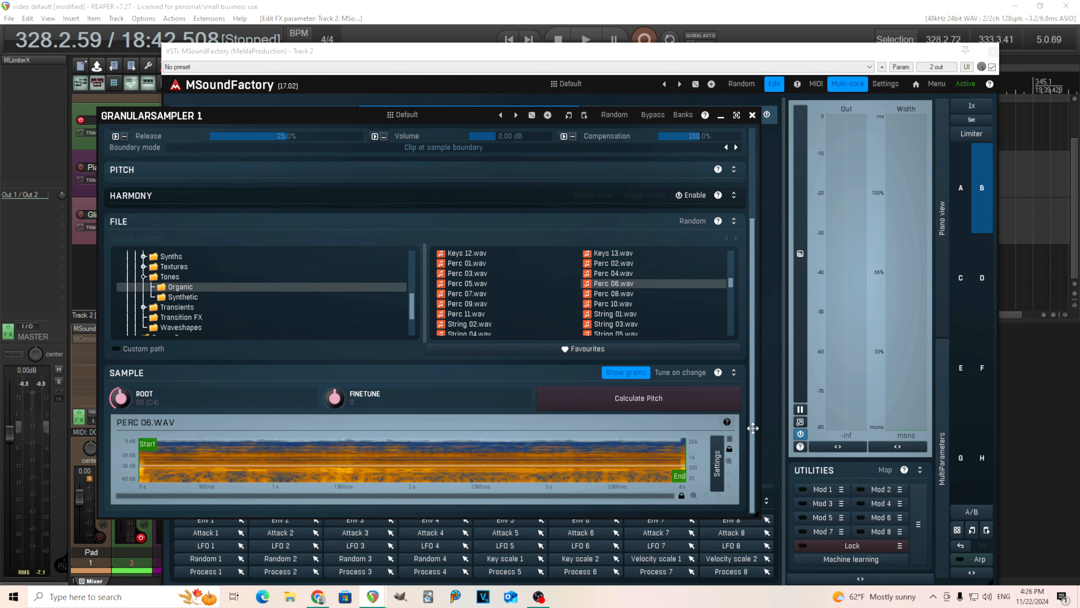
pyautogui.scroll(3, 753, 428)
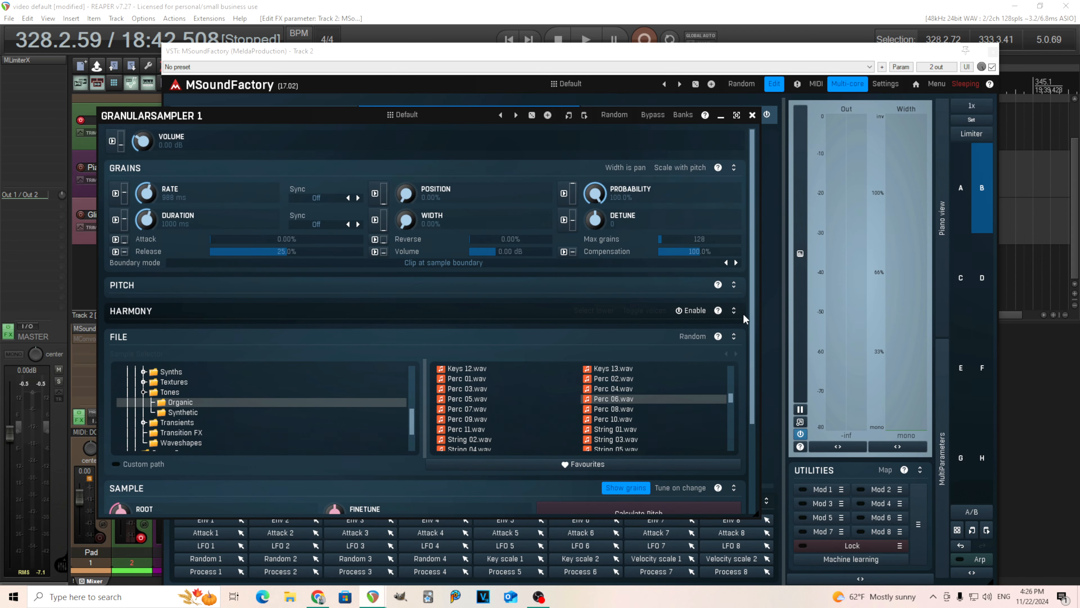
pyautogui.scroll(-3, 746, 315)
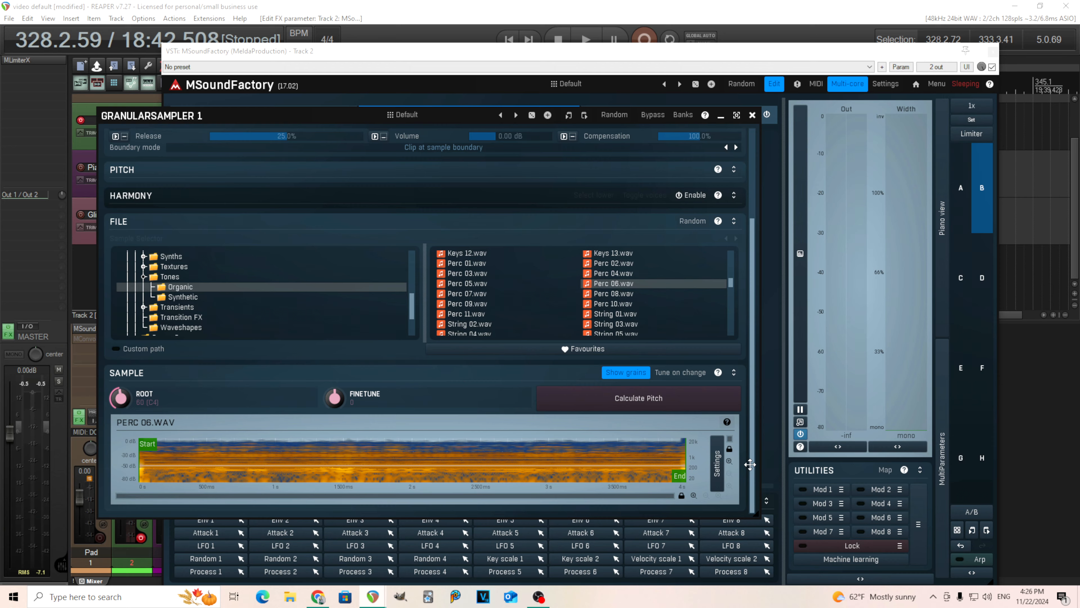
pyautogui.scroll(3, 753, 340)
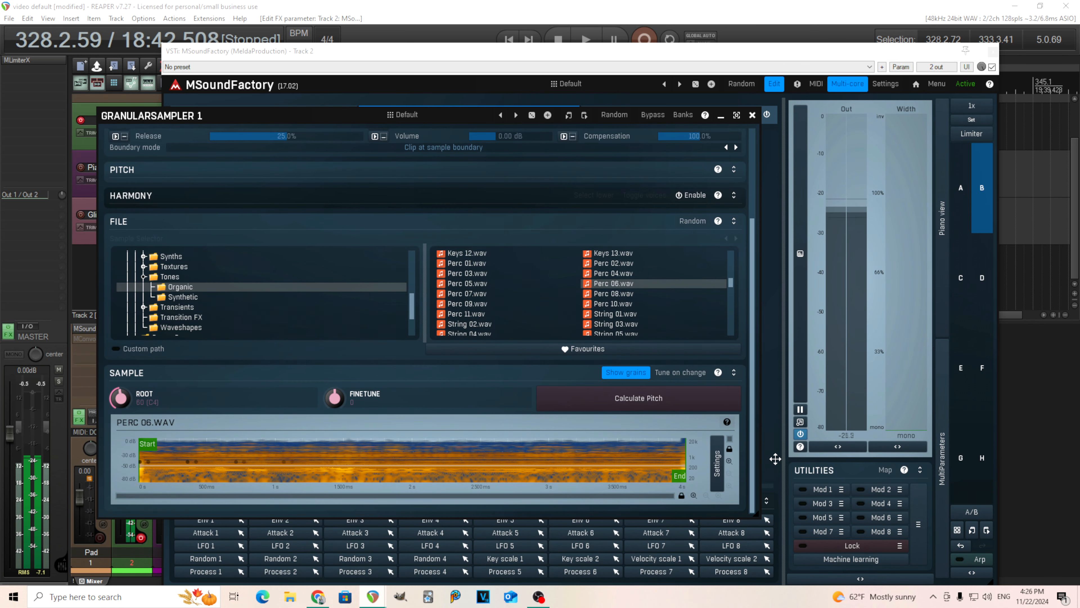
# - Enlarge the GranularSampler window so that the grain settings and the sample waveform fit together
pyautogui.moveTo(759, 516); pyautogui.dragTo(855, 568)
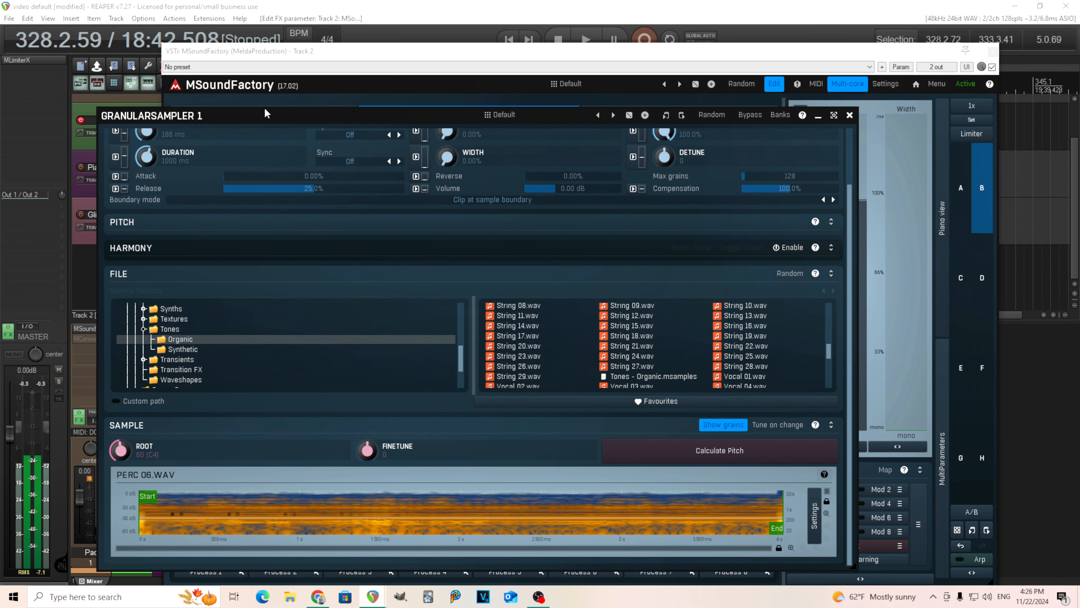
pyautogui.moveTo(264, 107); pyautogui.dragTo(267, 70)
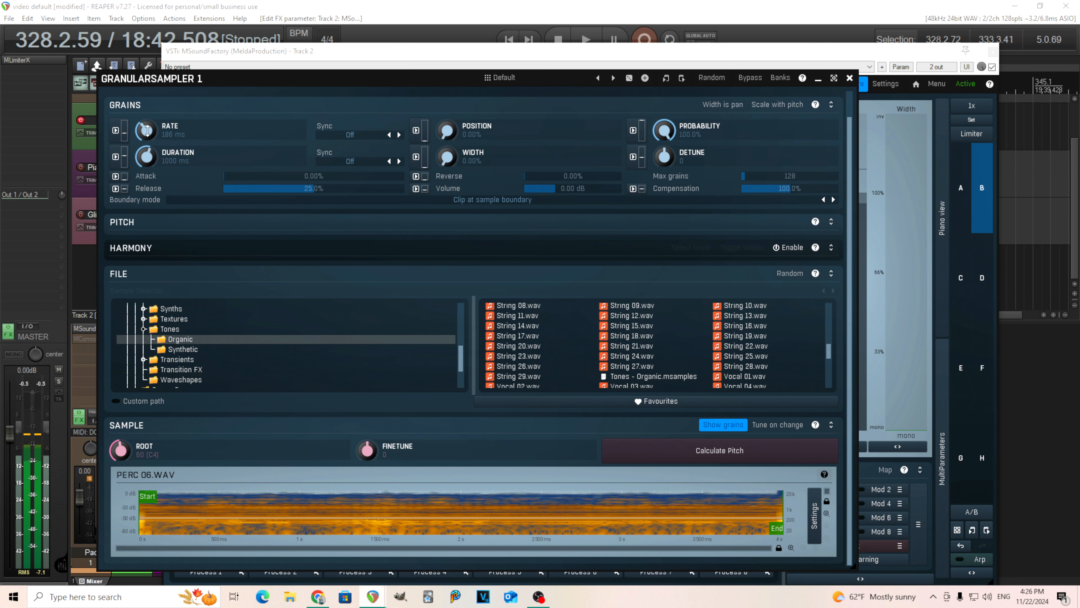
# - Modulate the grain rate with Random 1 at a depth of about 10.4%, with Up & Down enabled
pyautogui.click(116, 131)
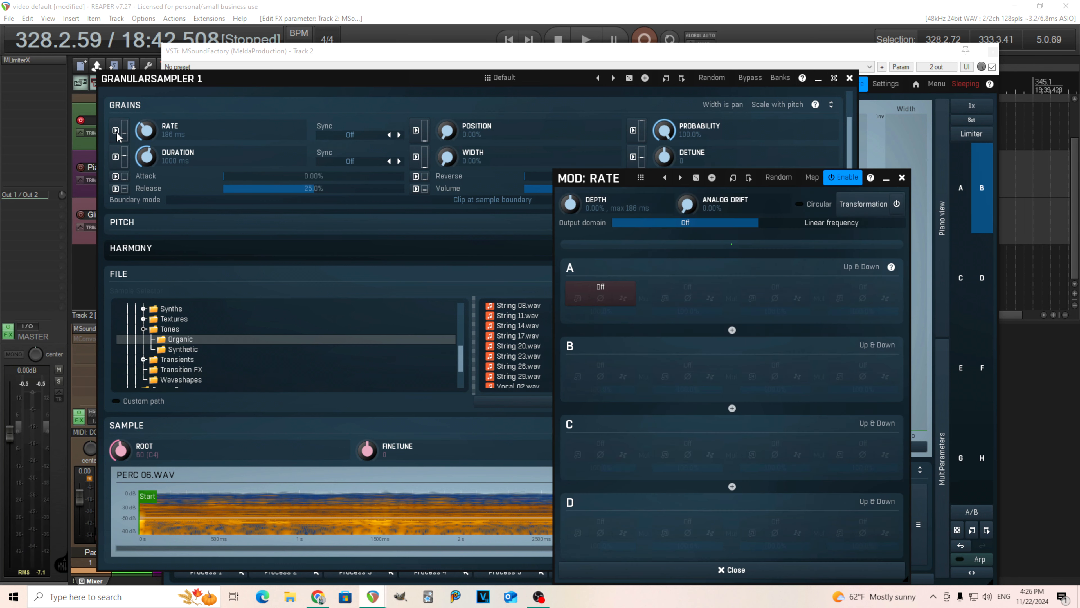
pyautogui.click(589, 290)
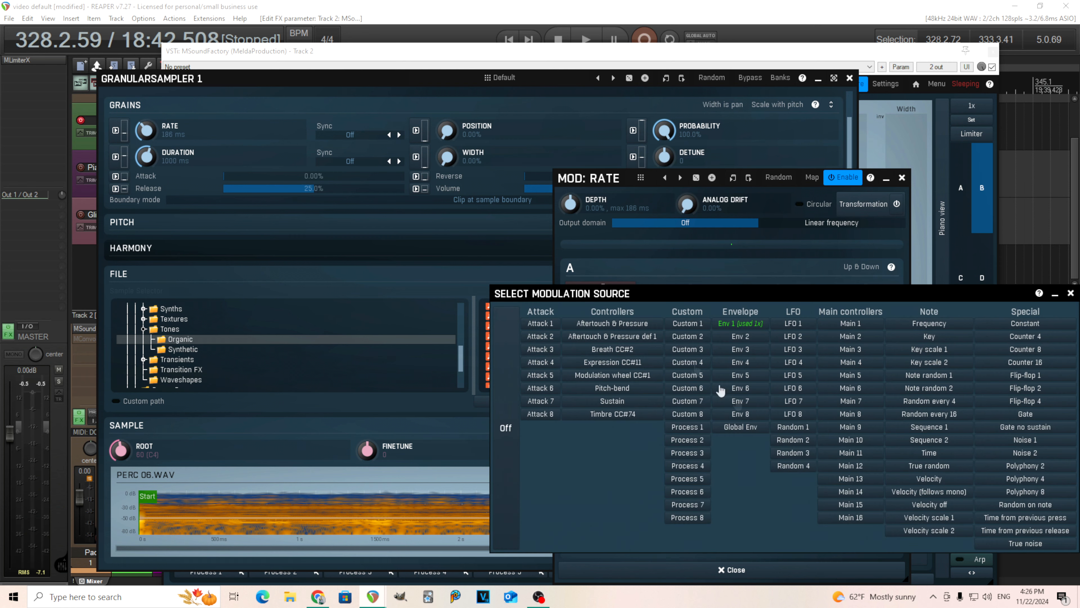
pyautogui.click(794, 427)
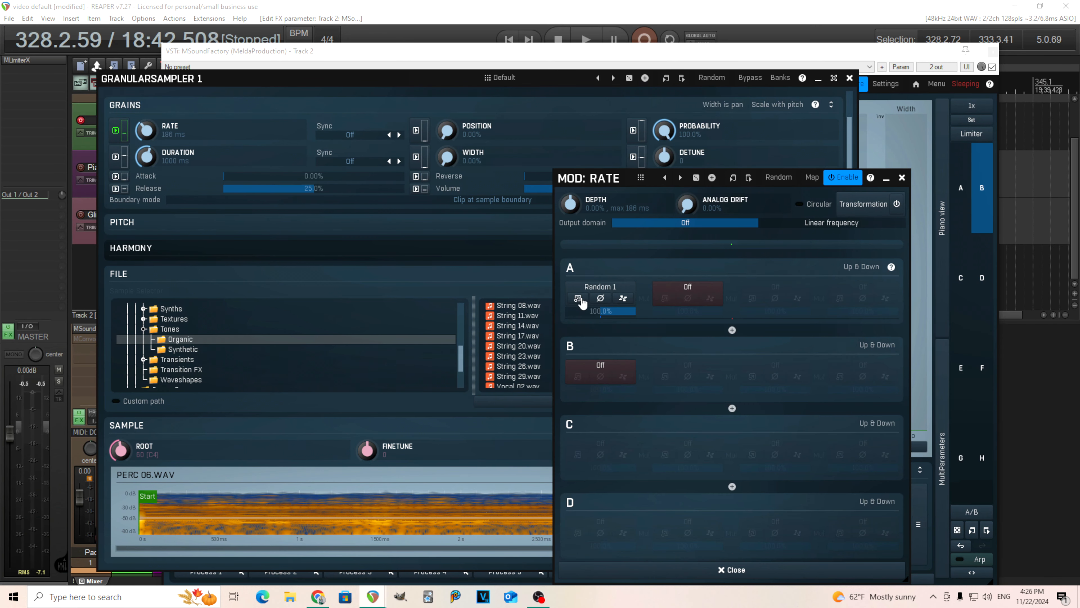
pyautogui.moveTo(570, 203); pyautogui.dragTo(570, 198)
pyautogui.click(873, 268)
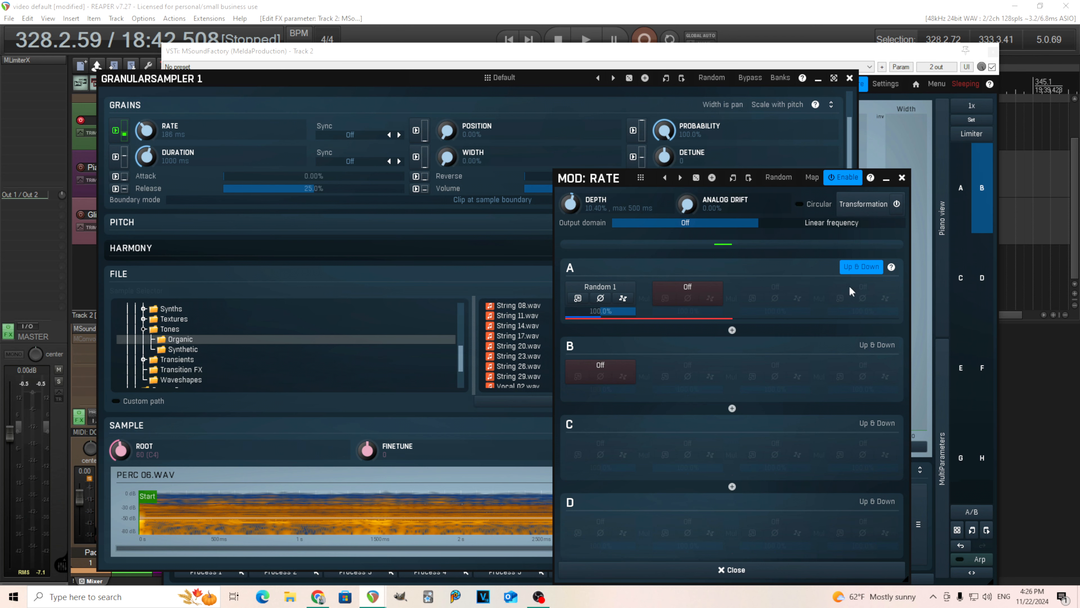
pyautogui.click(901, 177)
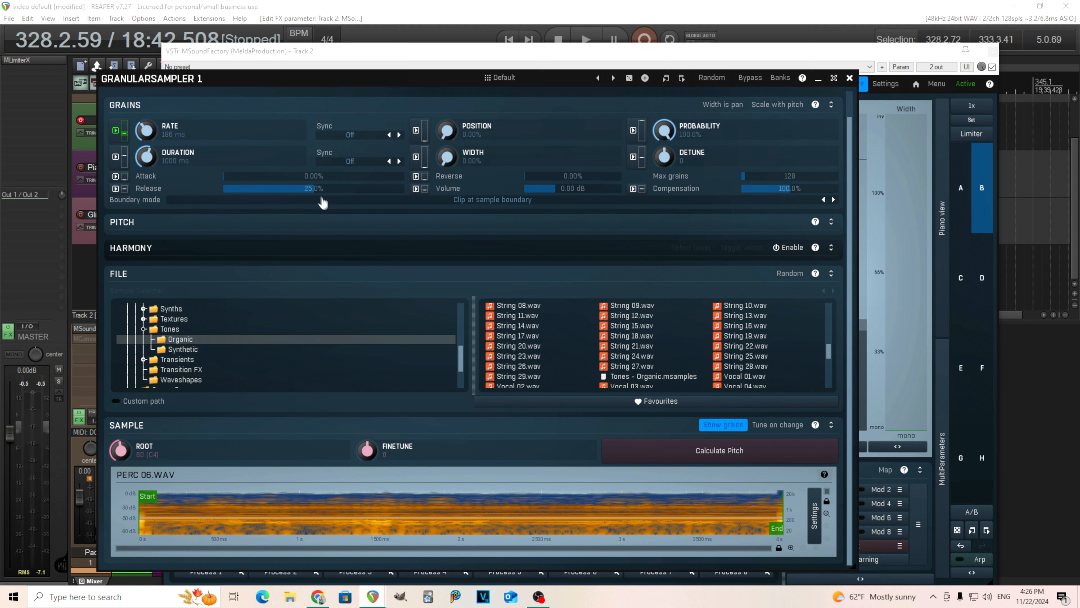
# - Raise the grain attack to about 27% and move the start of Perc 06.wav to about 0.2 s
pyautogui.moveTo(314, 174); pyautogui.dragTo(411, 173)
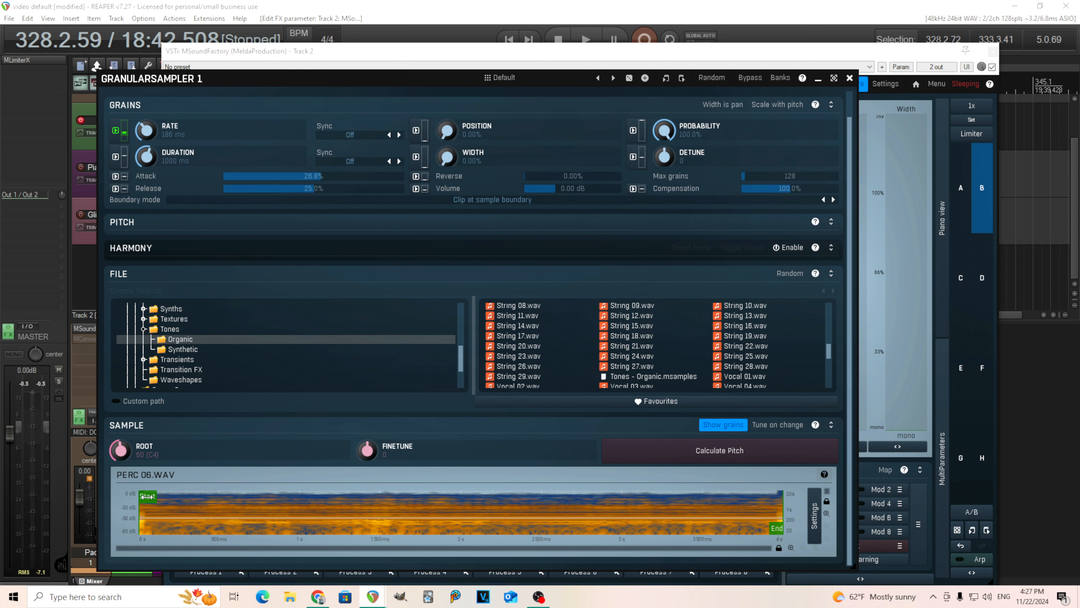
pyautogui.moveTo(146, 495); pyautogui.dragTo(185, 496)
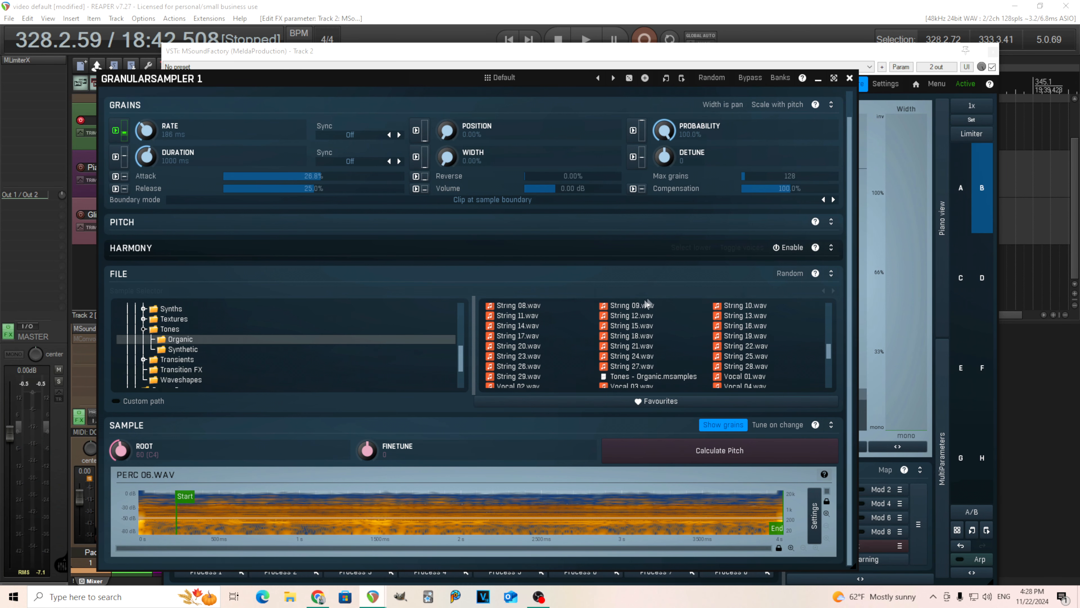
# - Enable the GranularSampler's harmony with a voice count of 2 and set the second voice to +12
pyautogui.click(832, 251)
pyautogui.click(800, 248)
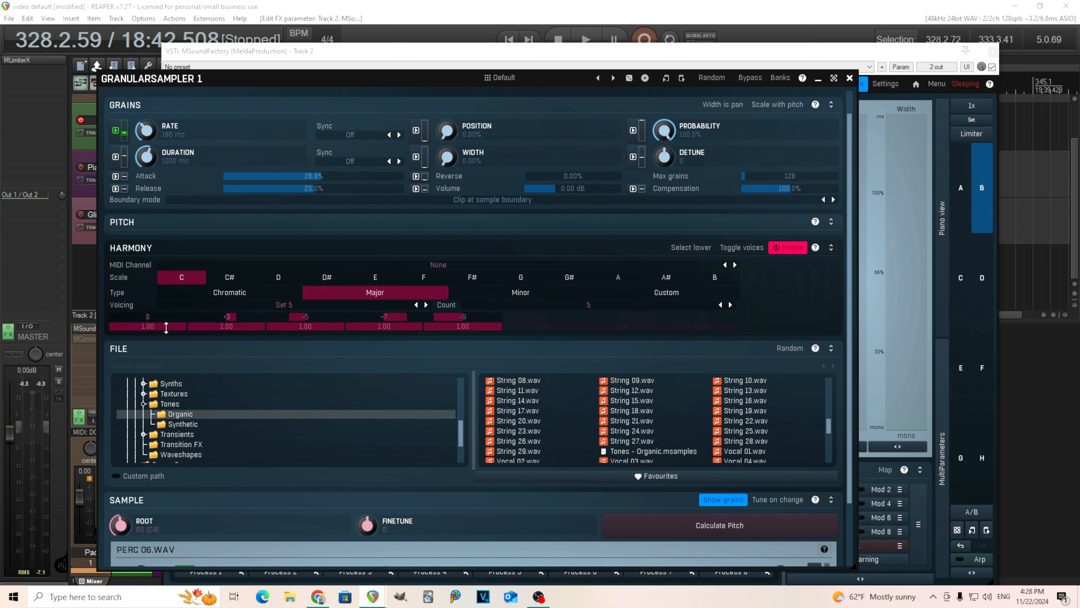
pyautogui.click(562, 306)
pyautogui.click(587, 325)
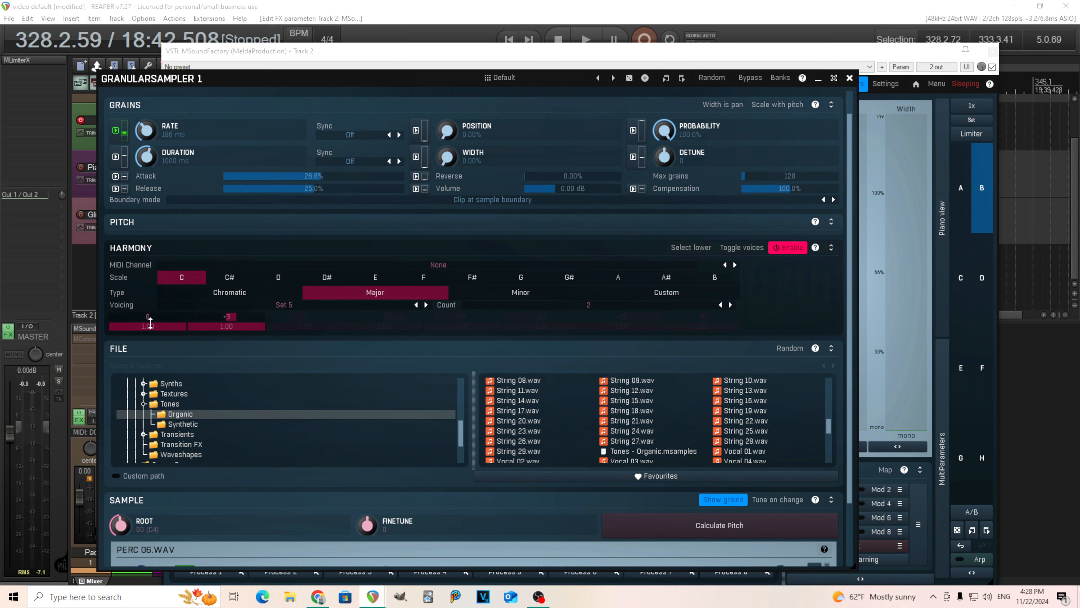
pyautogui.click(247, 316)
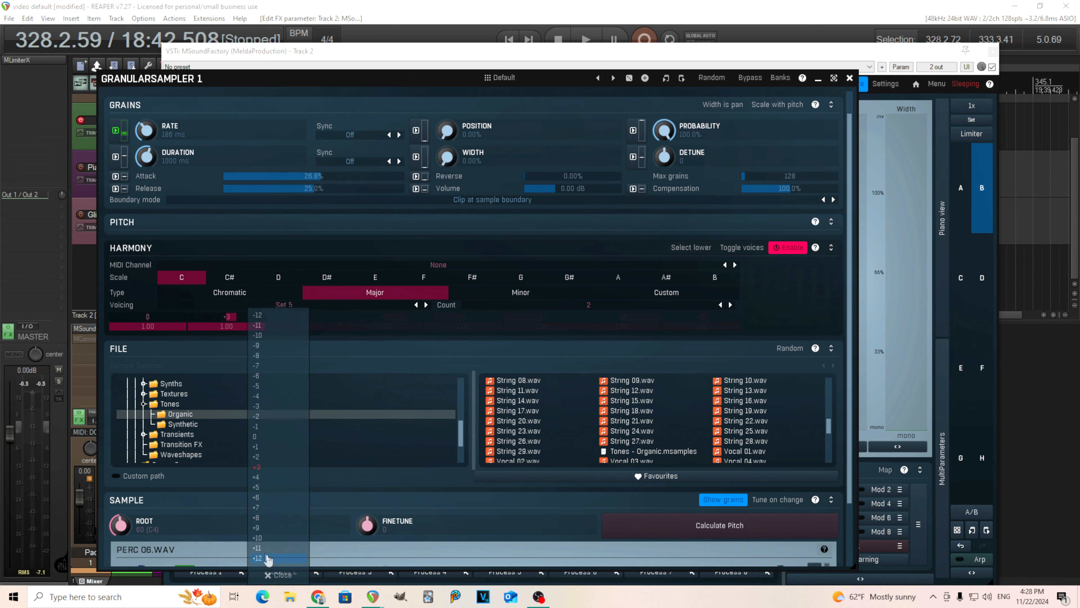
pyautogui.click(257, 557)
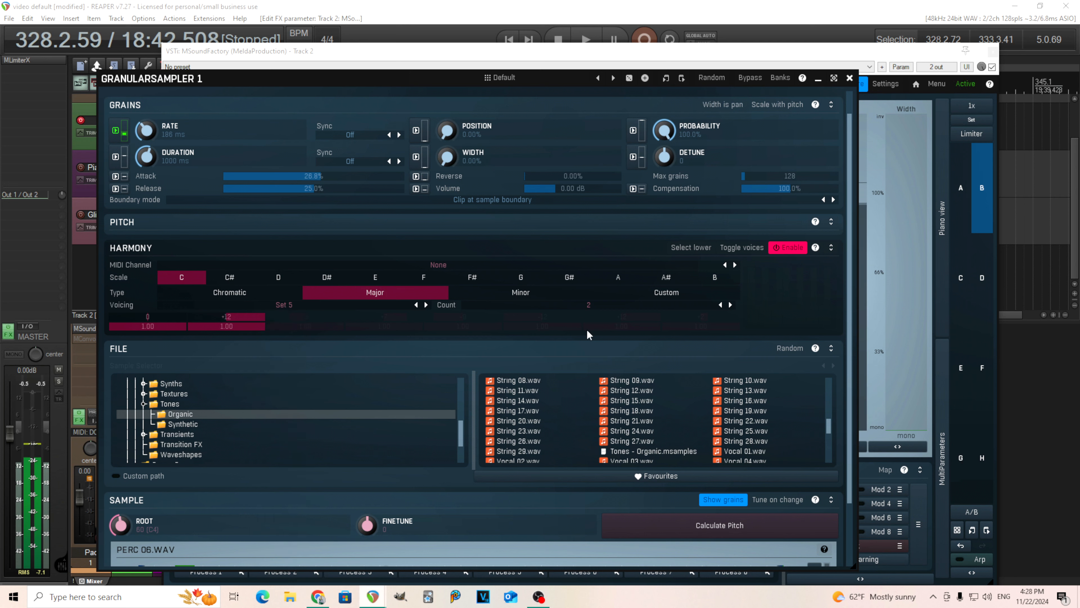
# - Set the grain boundary mode to Flip at sample boundary and check the grains on the sample waveform
pyautogui.moveTo(851, 386); pyautogui.dragTo(846, 519)
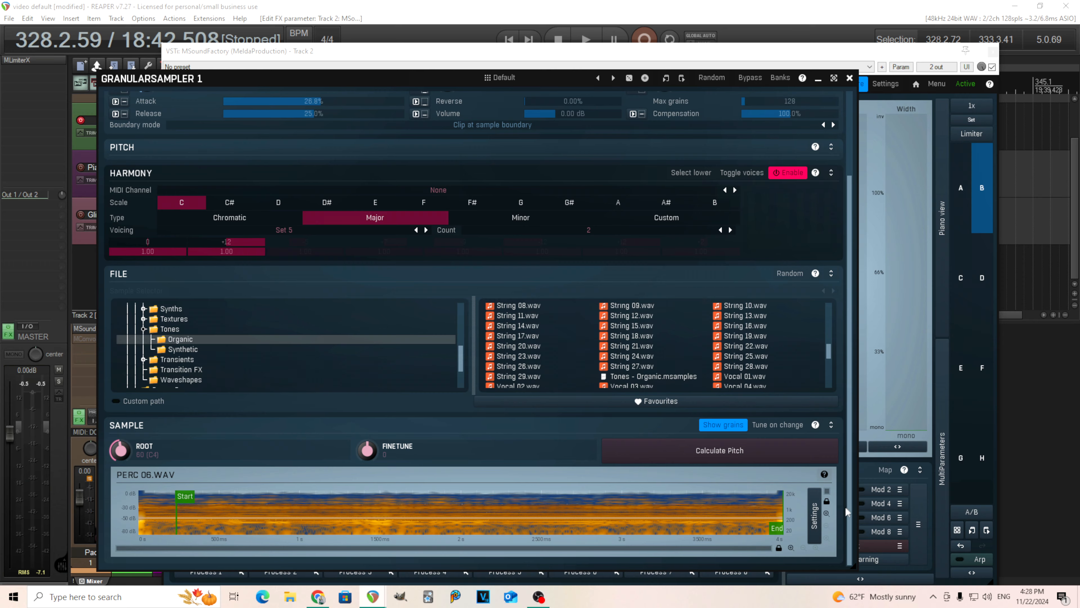
pyautogui.moveTo(848, 524); pyautogui.dragTo(512, 246)
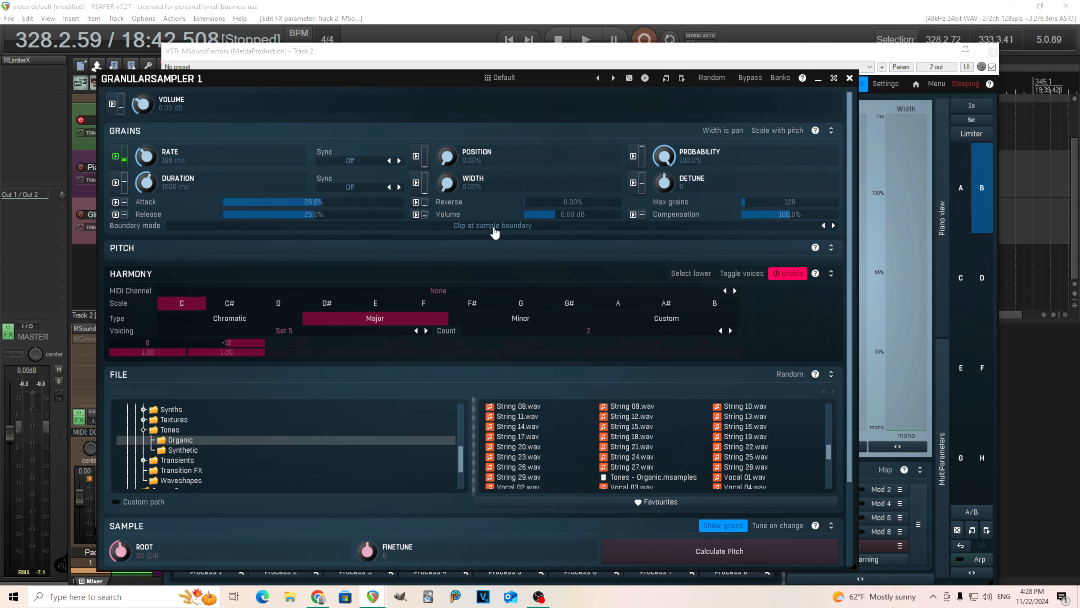
pyautogui.click(494, 227)
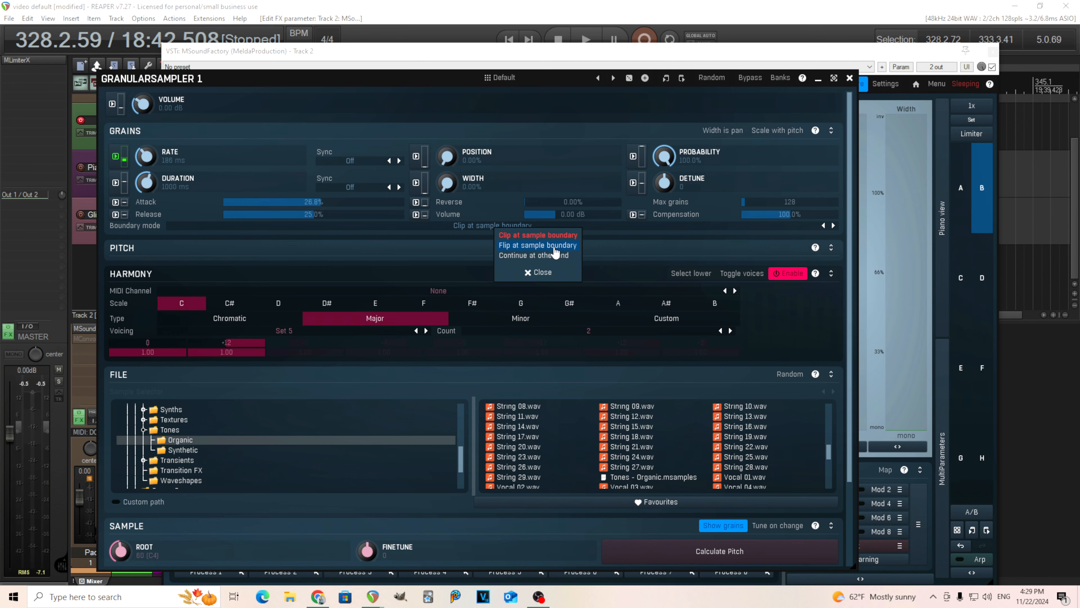
pyautogui.click(555, 252)
pyautogui.moveTo(849, 292); pyautogui.dragTo(771, 572)
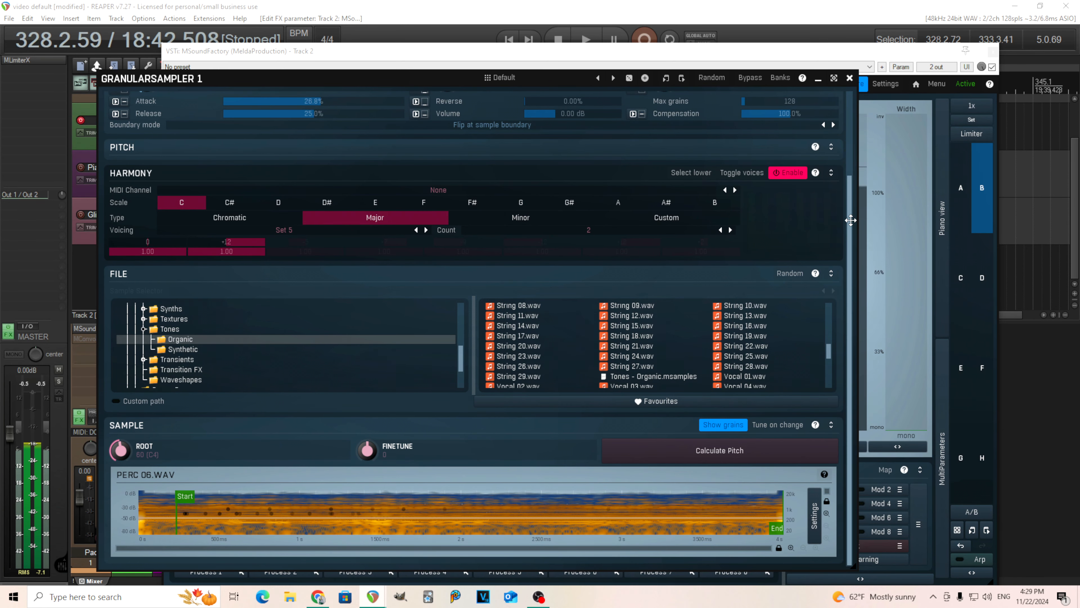
pyautogui.moveTo(849, 220); pyautogui.dragTo(850, 86)
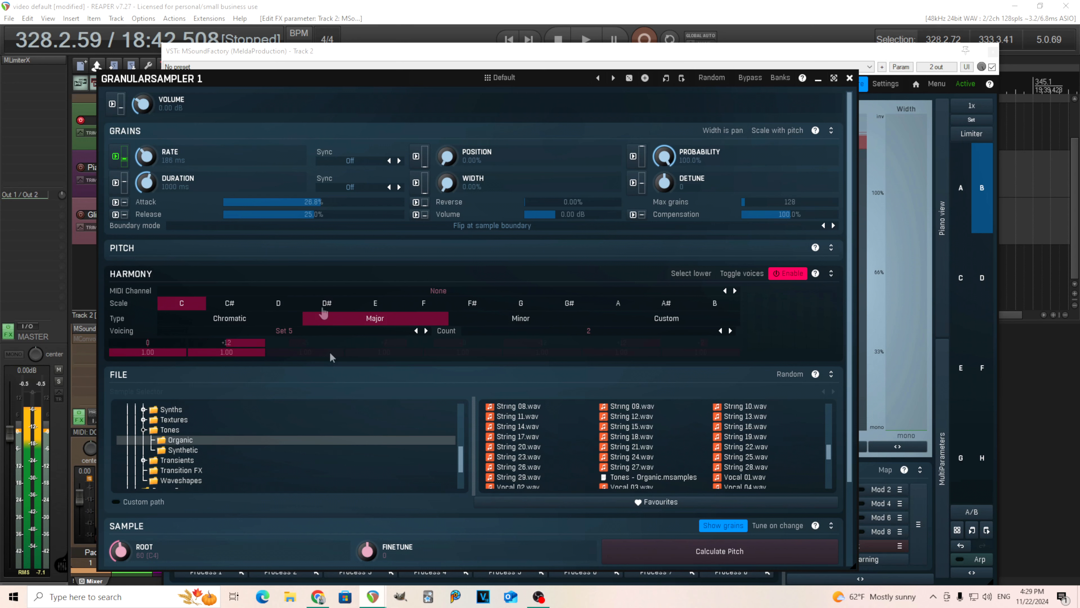
# - Set the grain attack to 30.2% and release to 13.4%, with the boundary mode on Continue at other end
pyautogui.moveTo(322, 202); pyautogui.dragTo(323, 230)
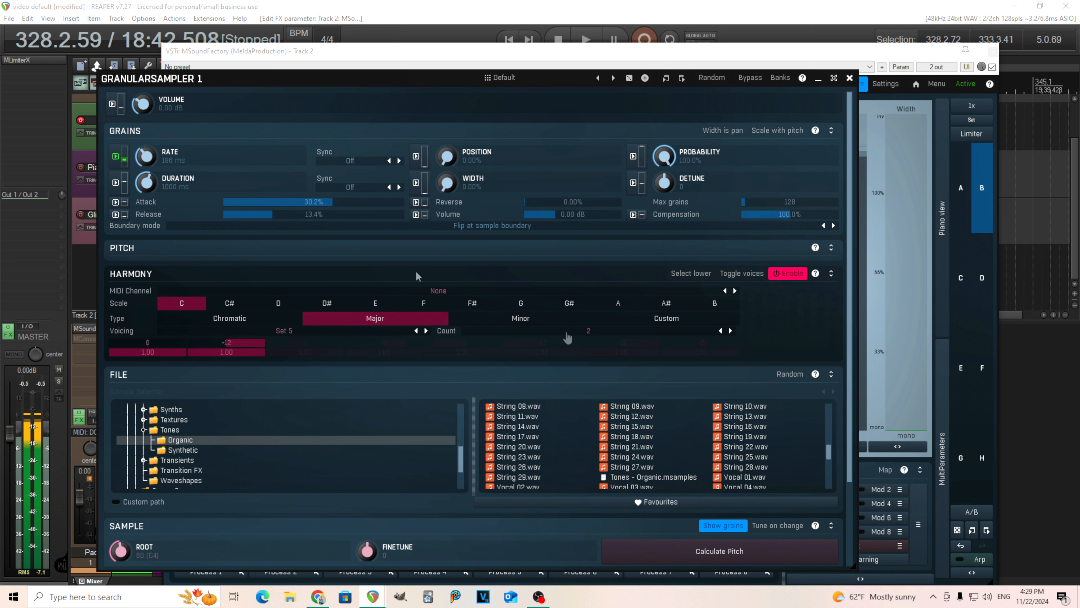
pyautogui.click(509, 227)
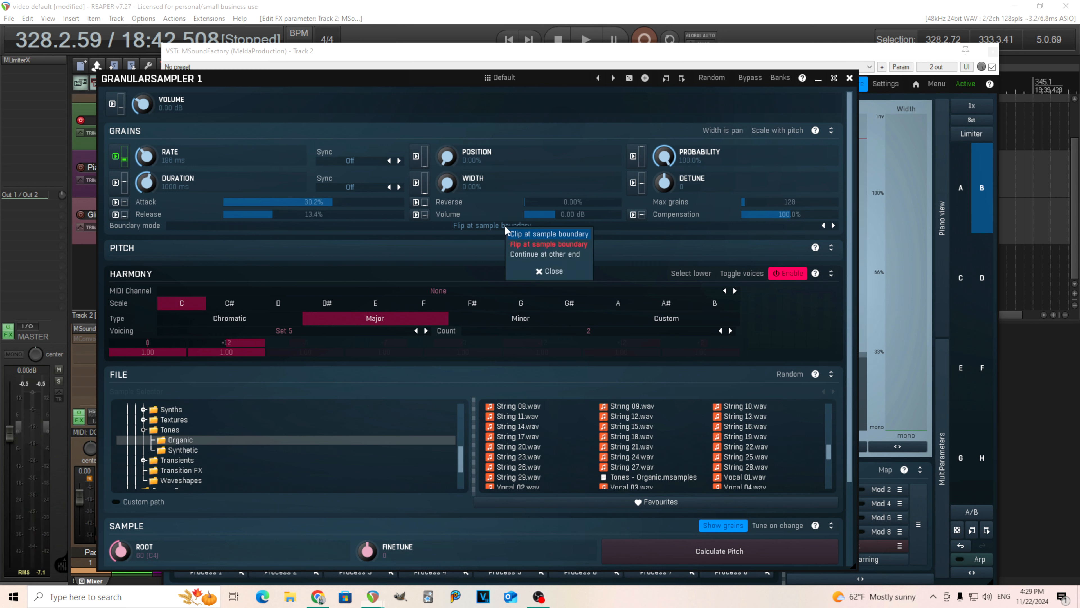
pyautogui.click(563, 255)
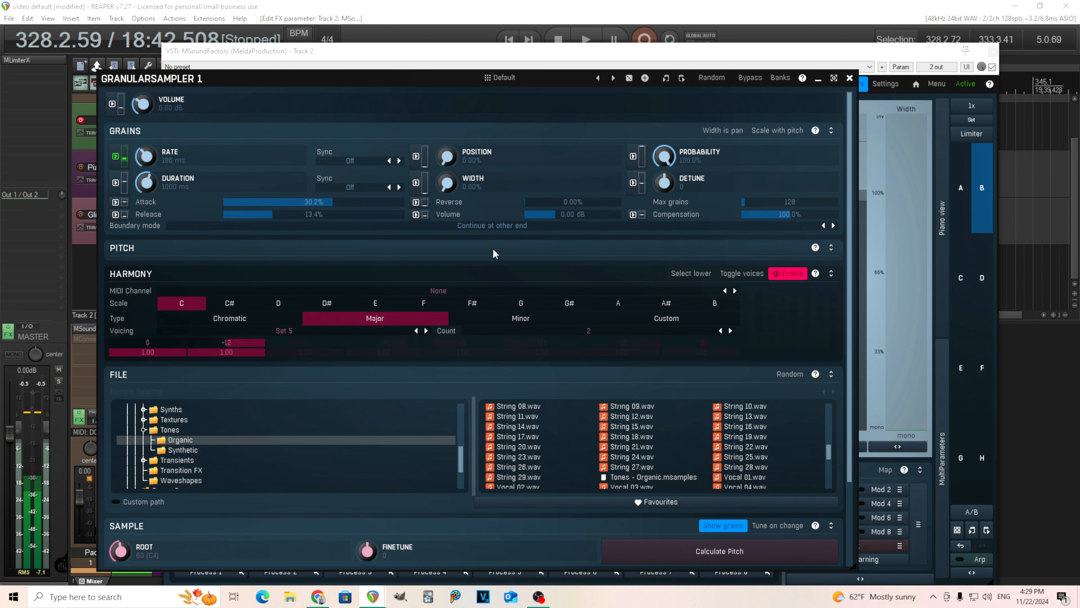
pyautogui.moveTo(849, 295); pyautogui.dragTo(862, 426)
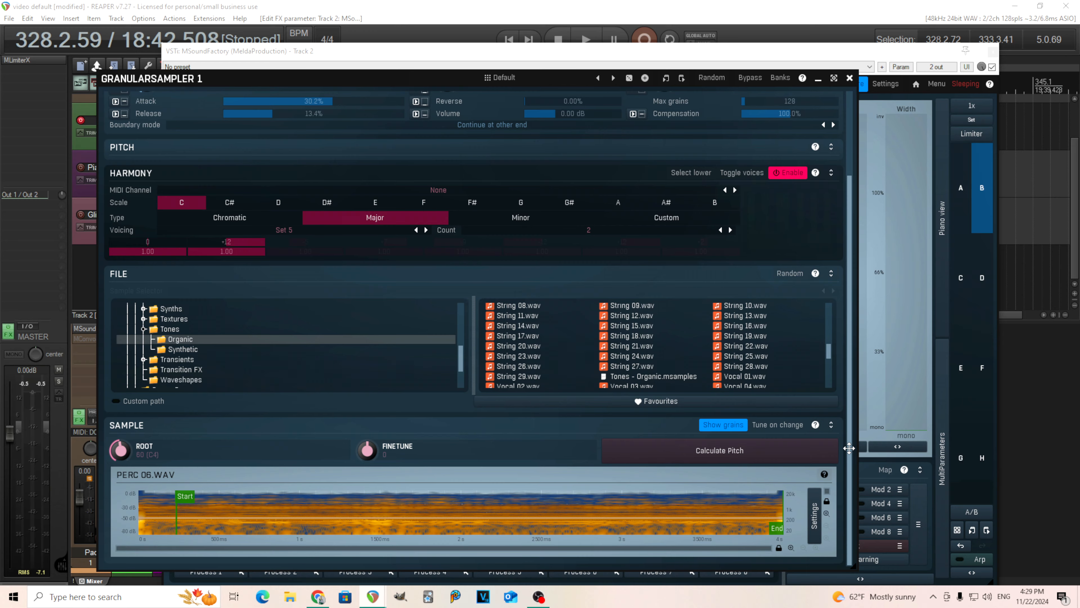
pyautogui.scroll(3, 510, 319)
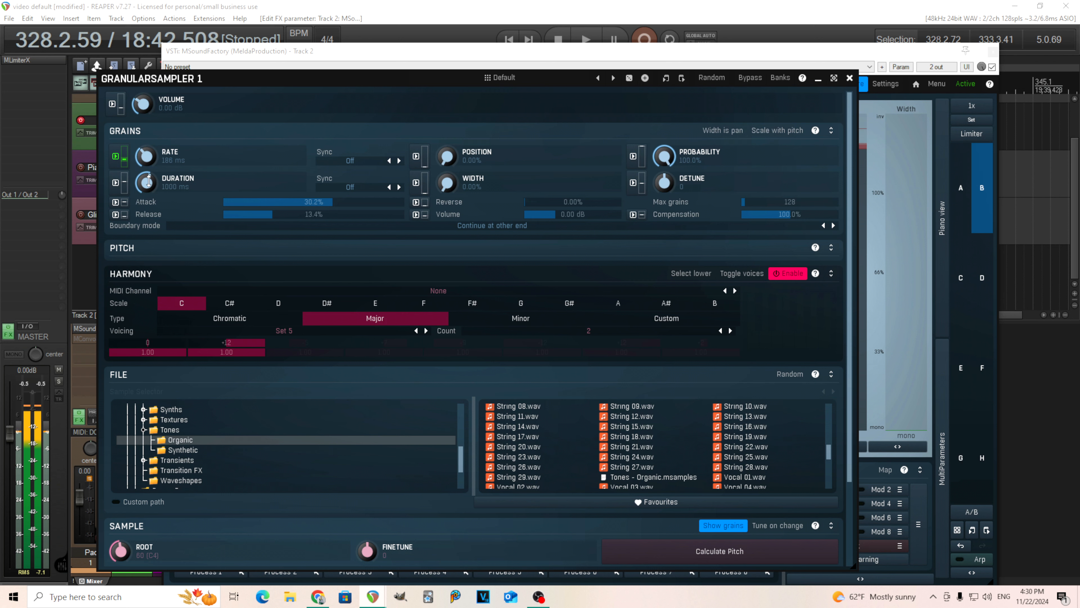
# - Try a grain duration of about 457 ms and restore it to 1000 ms
pyautogui.moveTo(149, 181); pyautogui.dragTo(149, 181)
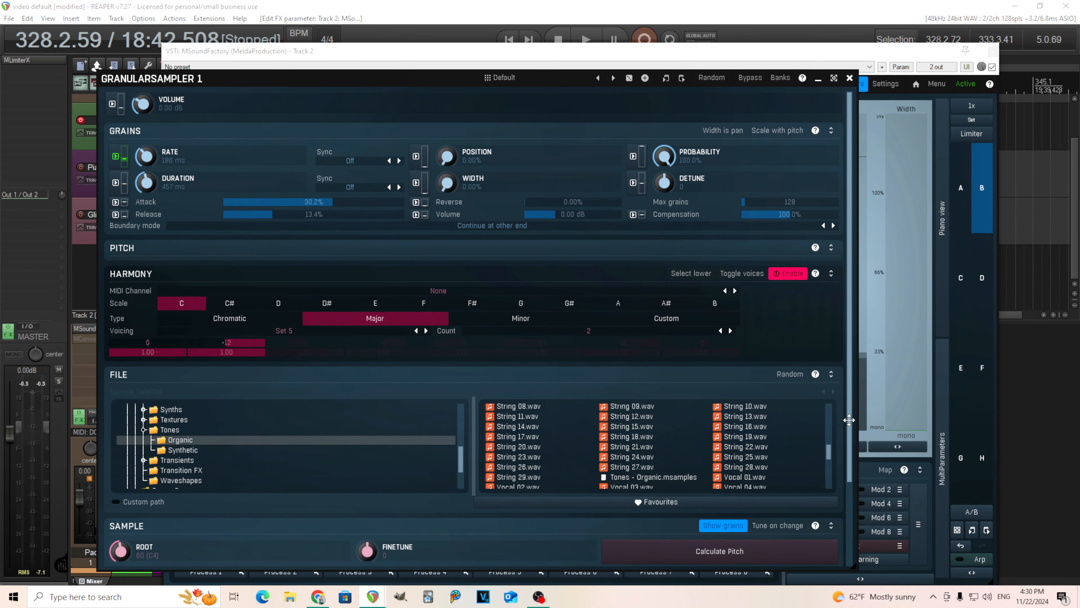
pyautogui.scroll(-2, 853, 425)
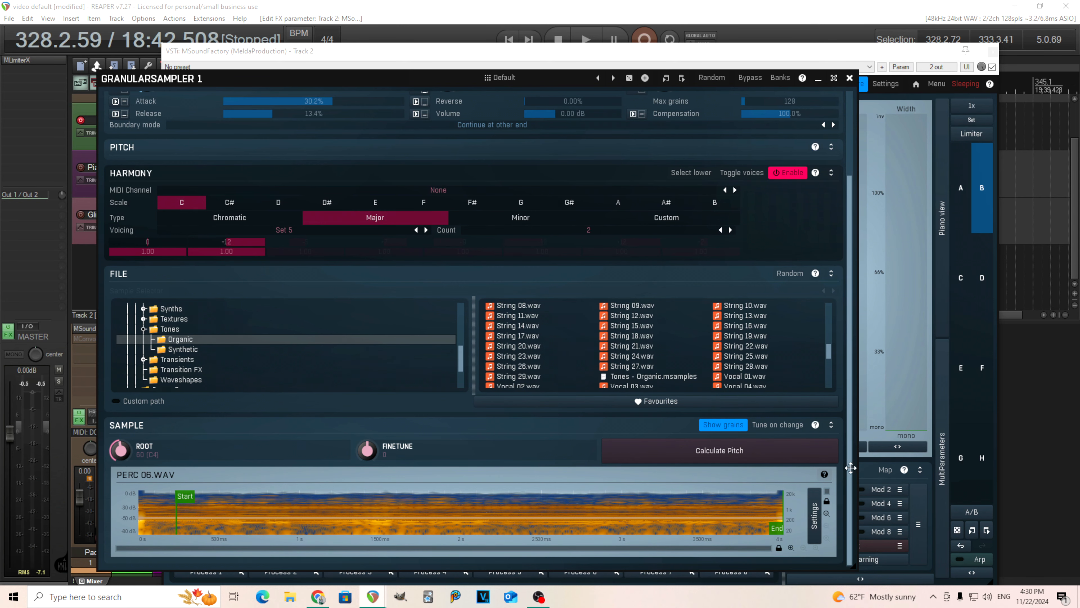
pyautogui.scroll(2, 853, 382)
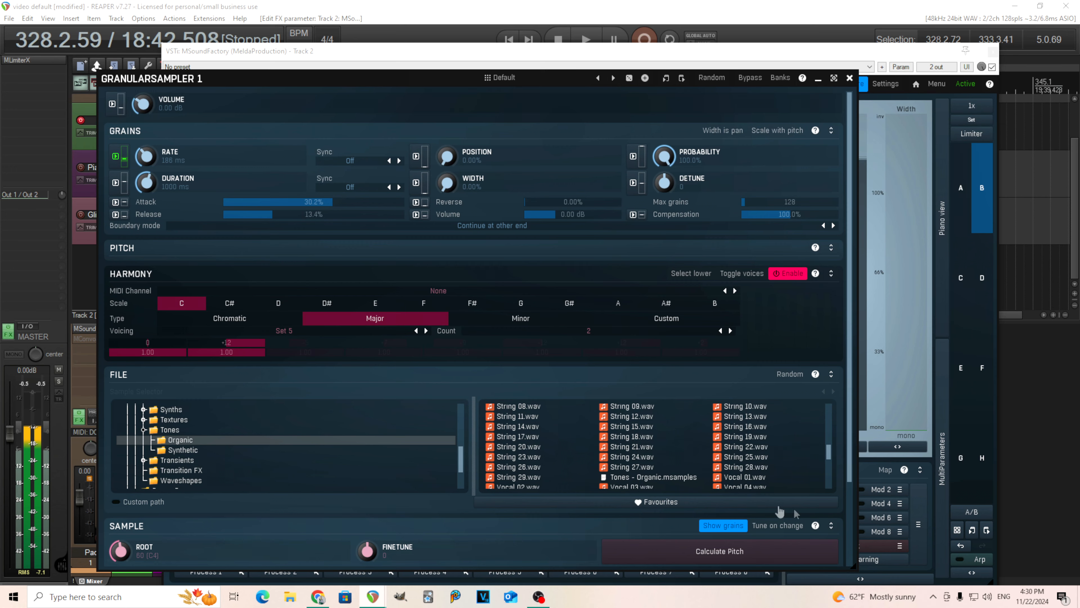
pyautogui.scroll(-2, 846, 450)
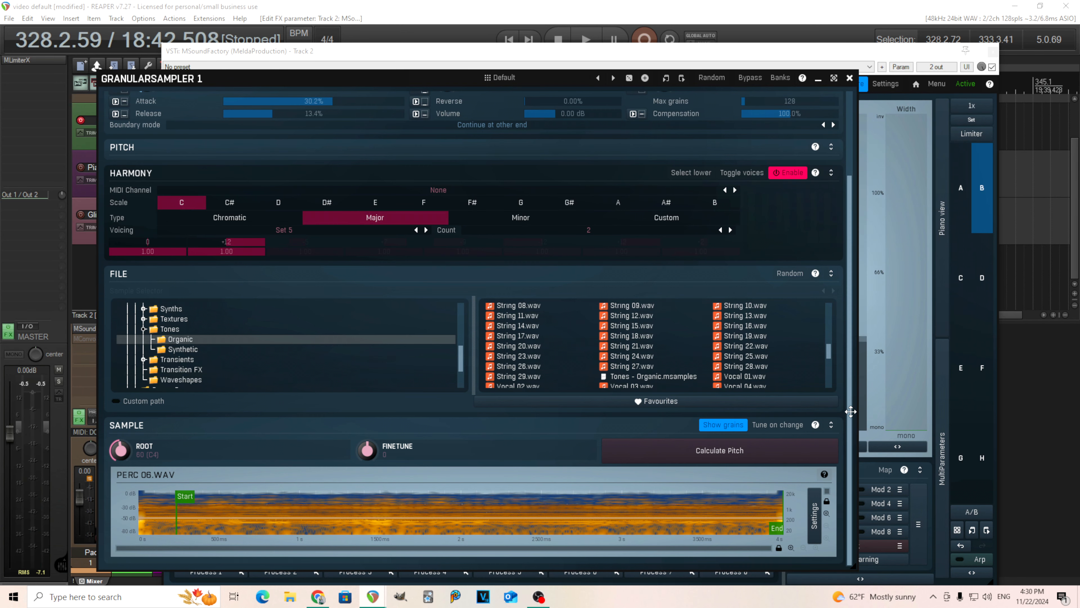
# - Set the grain width to 100% and the +12 harmony voice's level to about 0.79, closing the enlarged GranularSampler window
pyautogui.scroll(2, 852, 409)
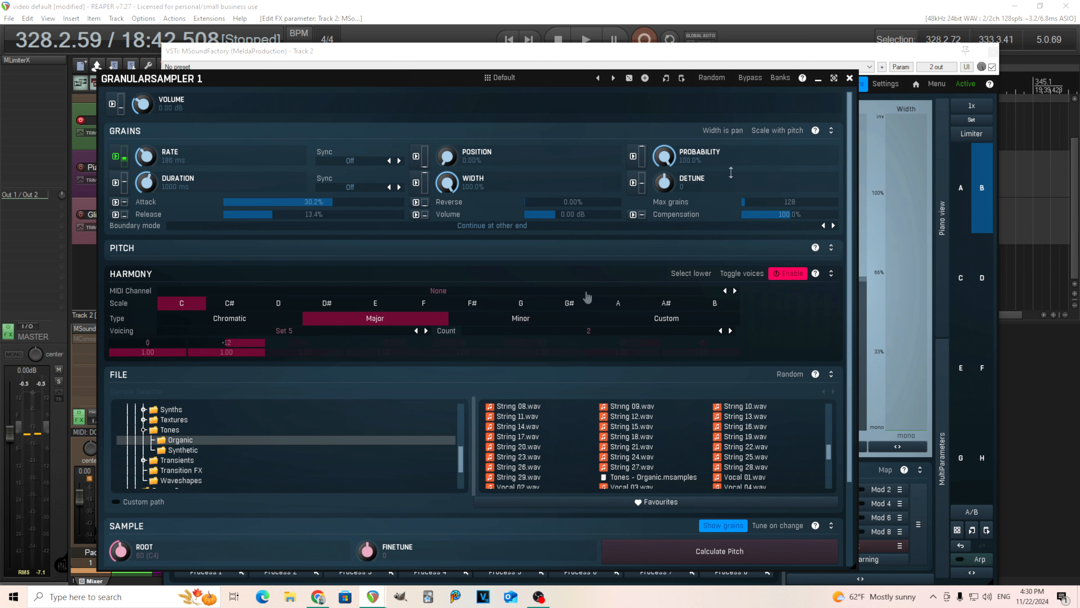
pyautogui.moveTo(232, 352); pyautogui.dragTo(208, 352)
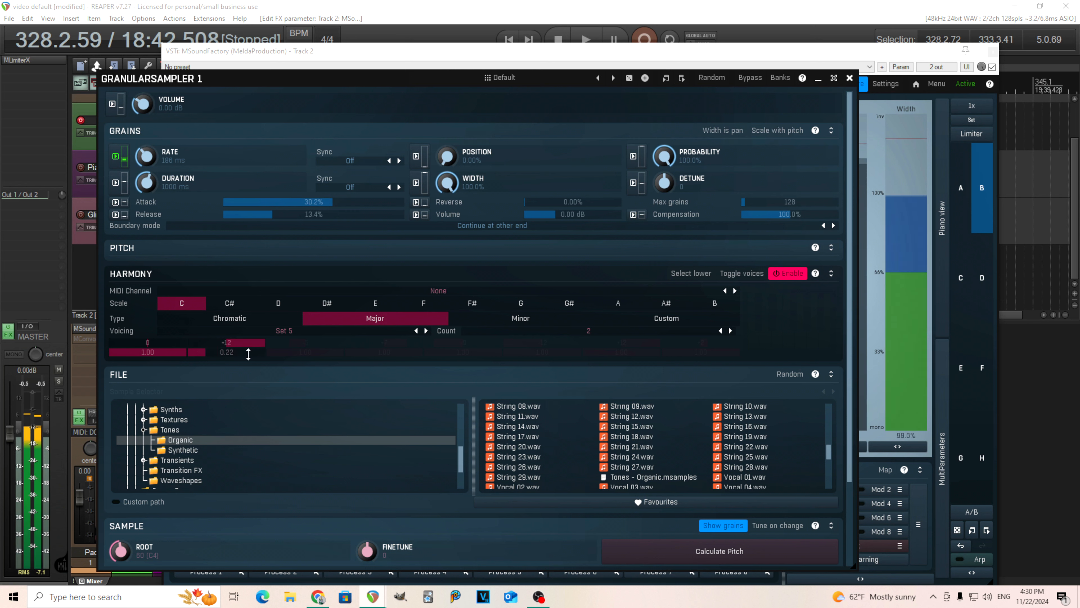
pyautogui.moveTo(206, 352); pyautogui.dragTo(249, 352)
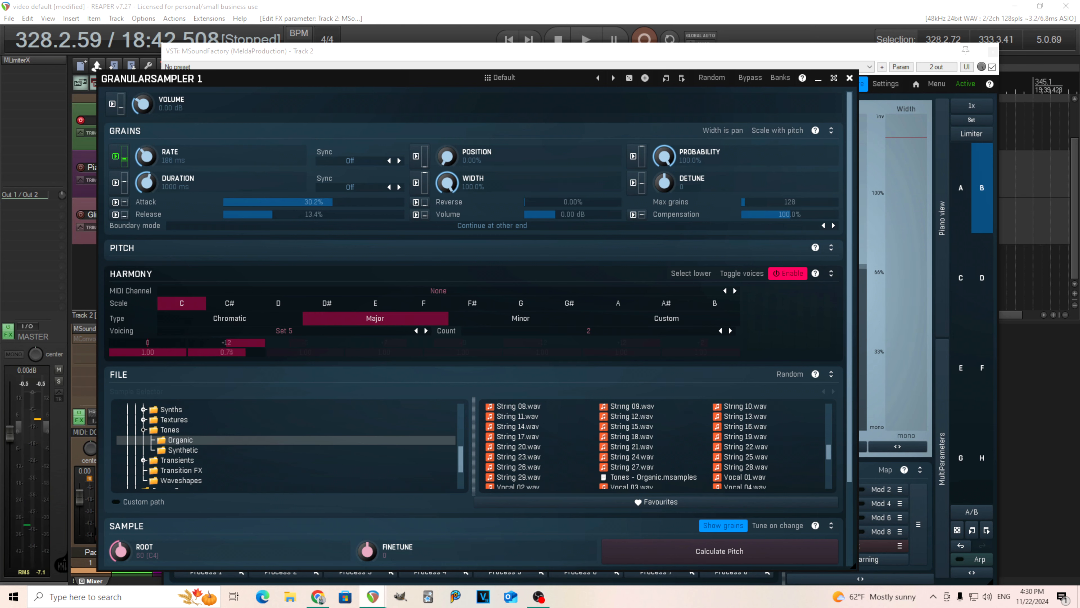
pyautogui.click(848, 79)
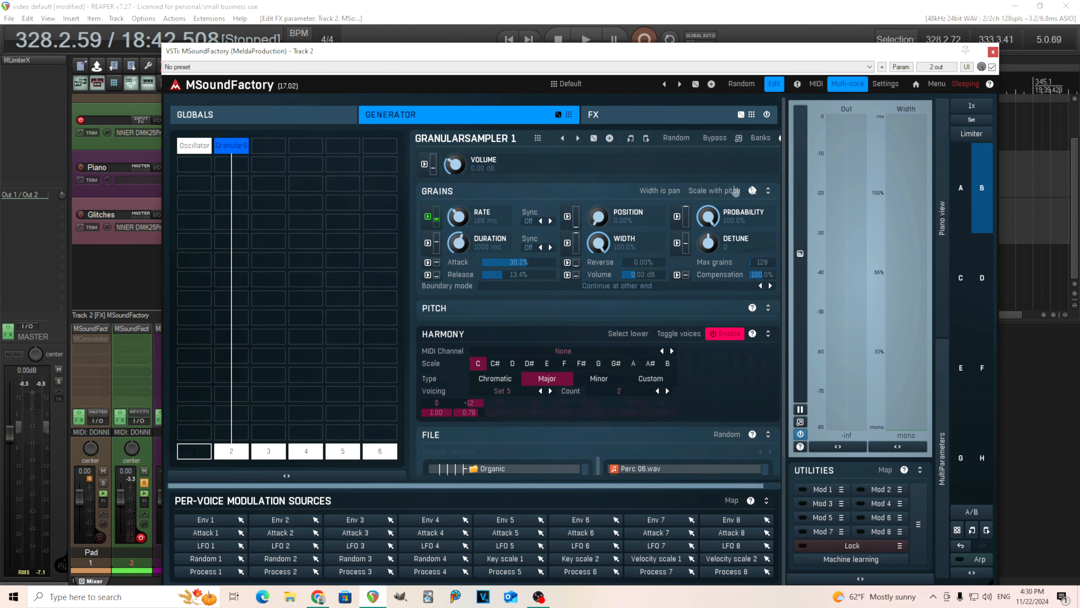
# - In the FX grid, move the TurboReverb one row down and insert a Mixer between it and the Transformer
pyautogui.click(624, 117)
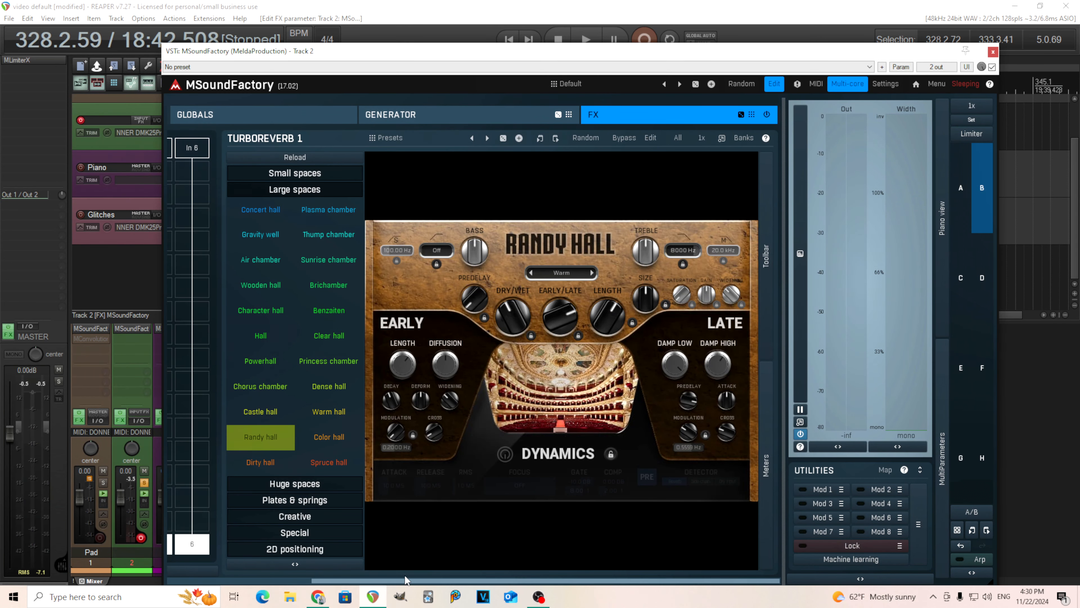
pyautogui.moveTo(400, 580); pyautogui.dragTo(253, 580)
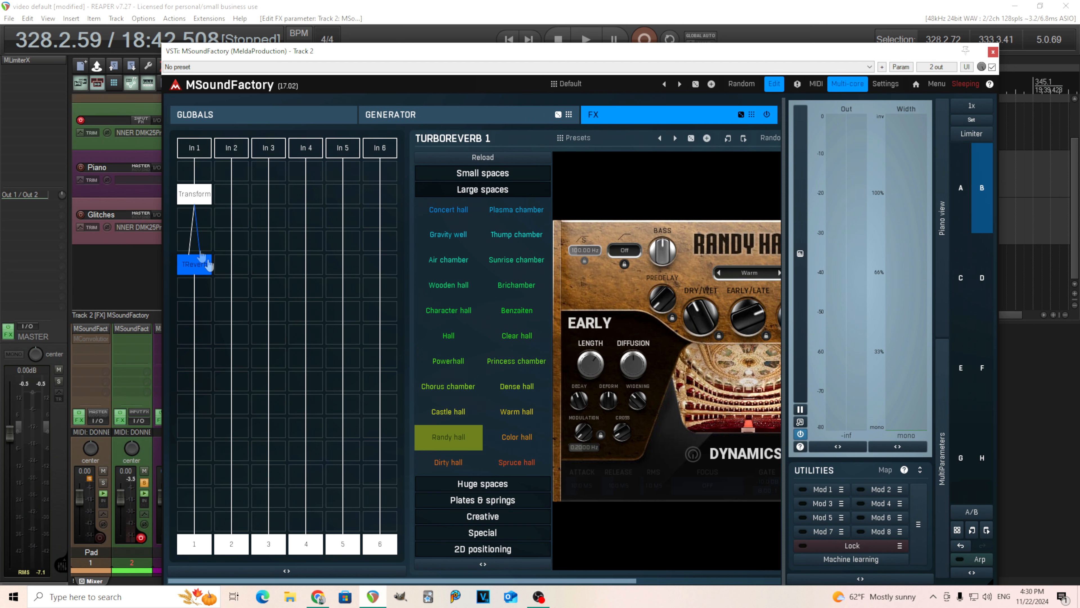
pyautogui.moveTo(195, 264); pyautogui.dragTo(196, 279)
pyautogui.click(195, 242)
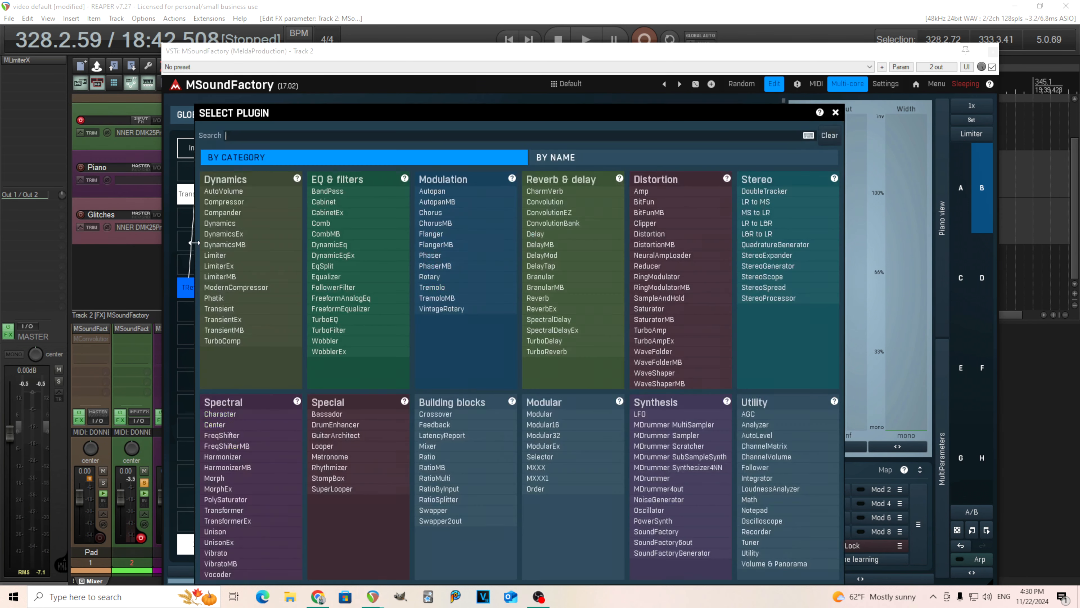
pyautogui.click(466, 452)
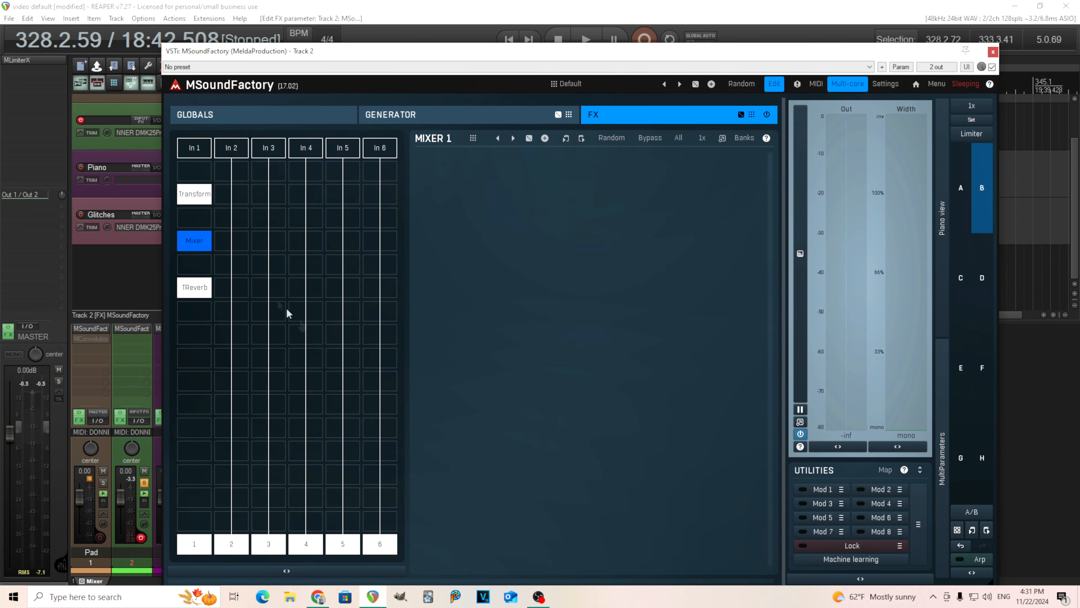
# - Feed Input 2 into the Mixer alongside Input 1, with Steal input 2 enabled
pyautogui.rightClick(203, 253)
pyautogui.click(239, 298)
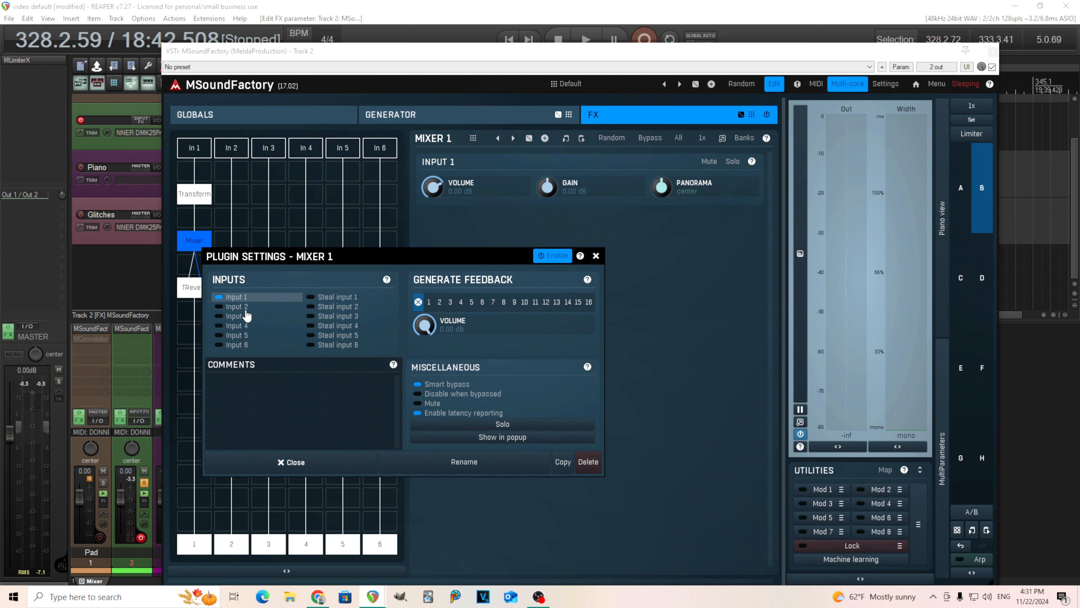
pyautogui.click(238, 307)
pyautogui.click(326, 310)
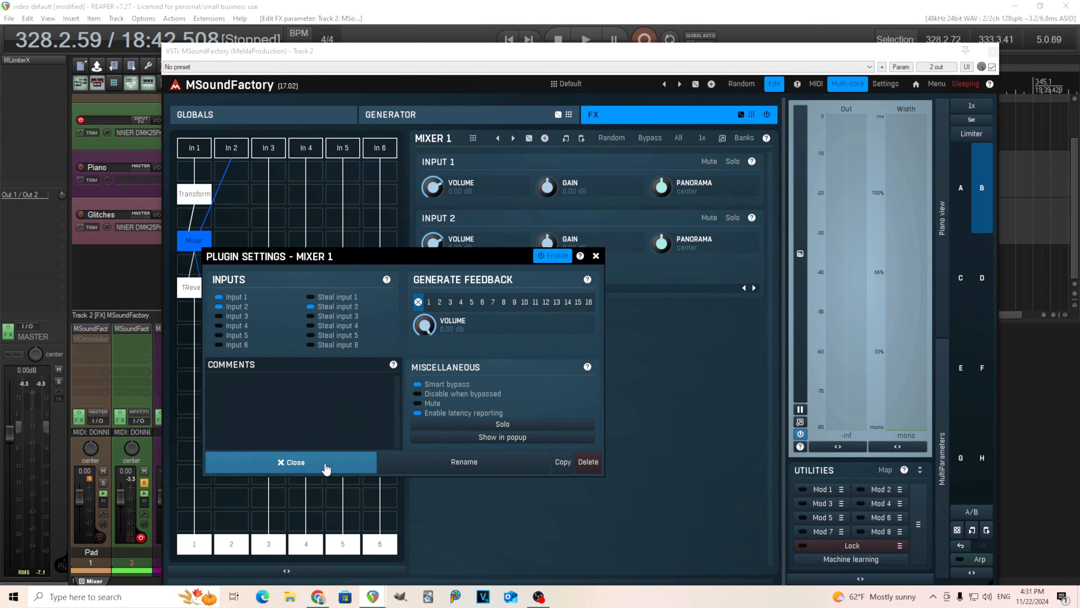
pyautogui.click(291, 462)
pyautogui.click(194, 287)
pyautogui.click(195, 242)
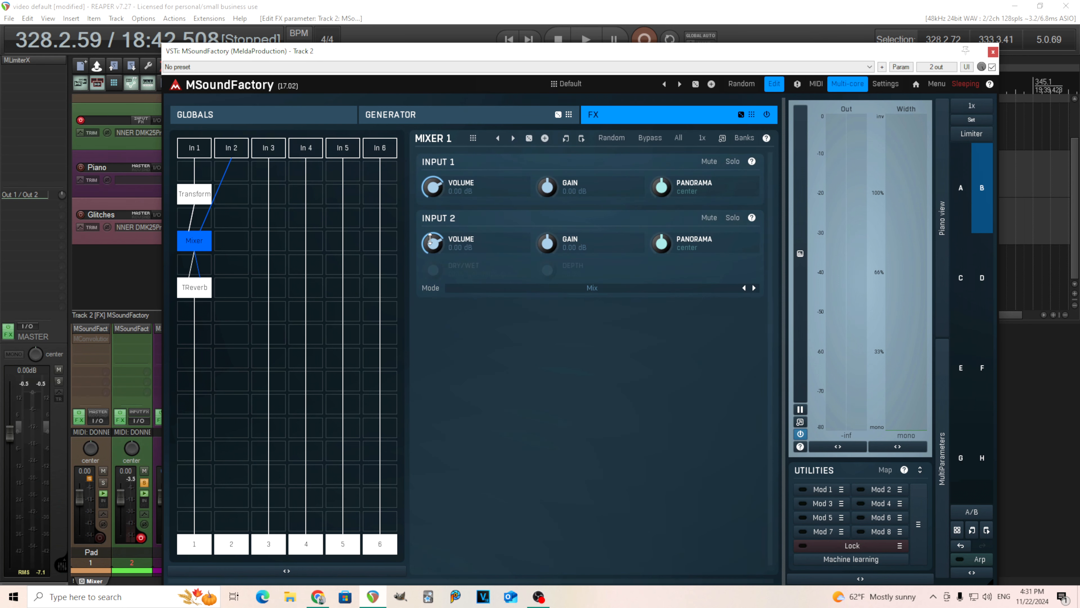
# - Set the Mixer's Input 2 volume to about -5.9 dB to balance the granular layer
pyautogui.click(435, 116)
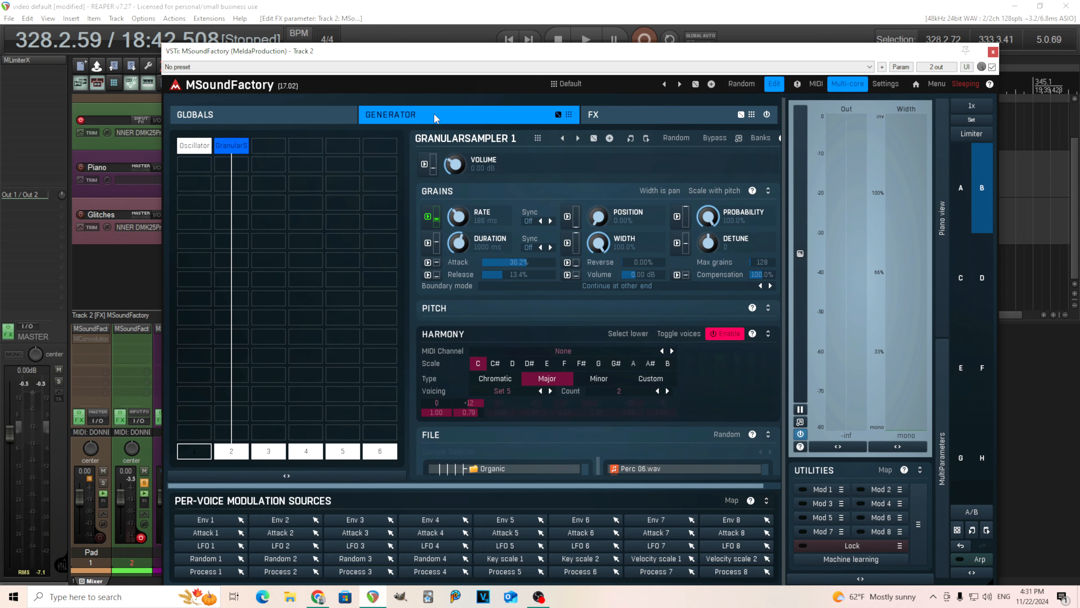
pyautogui.click(663, 117)
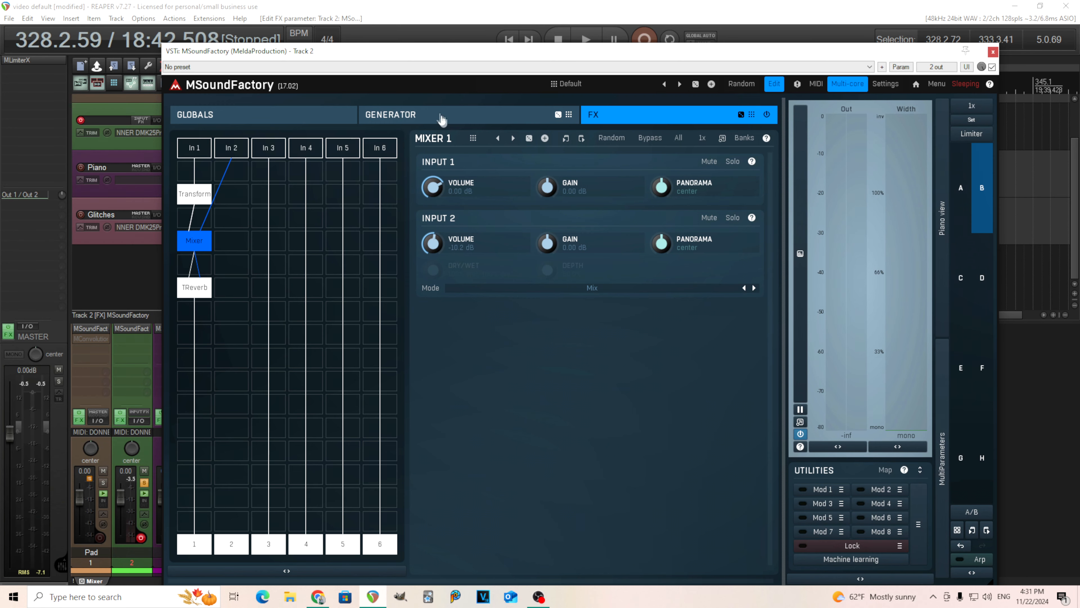
pyautogui.click(442, 121)
pyautogui.click(634, 118)
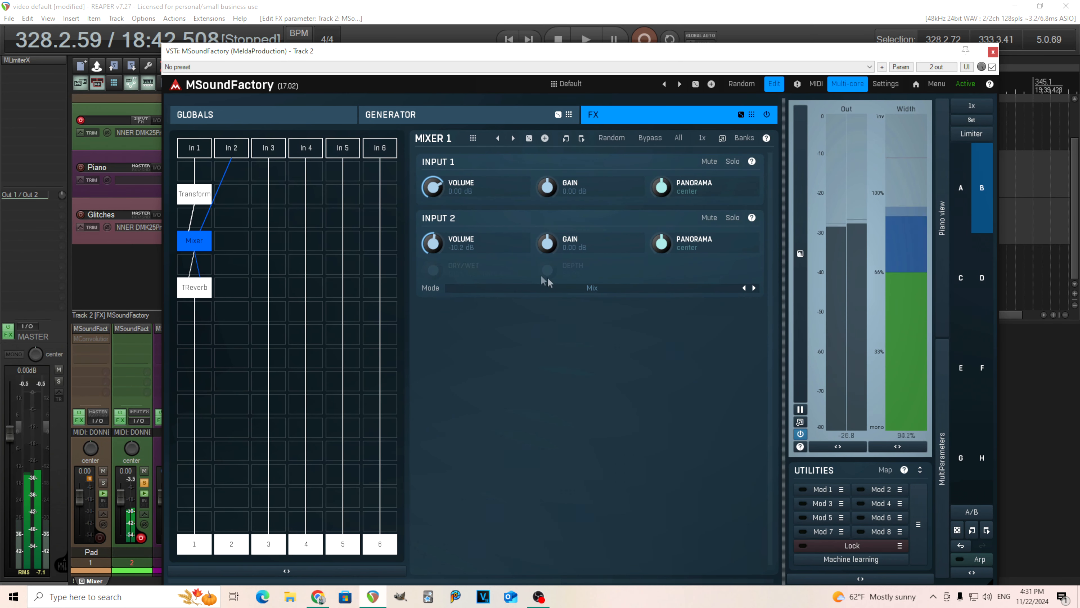
pyautogui.moveTo(436, 243); pyautogui.dragTo(436, 229)
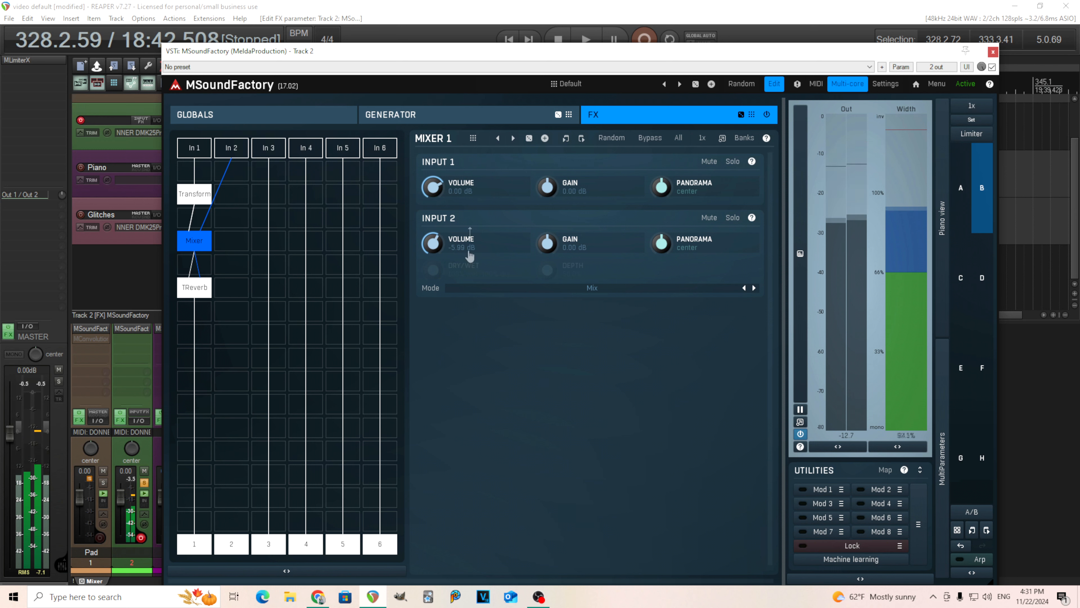
# - Set the GranularSampler's volume to silence, assign Env 2 as its modulation source, and open that envelope's editor
pyautogui.click(456, 124)
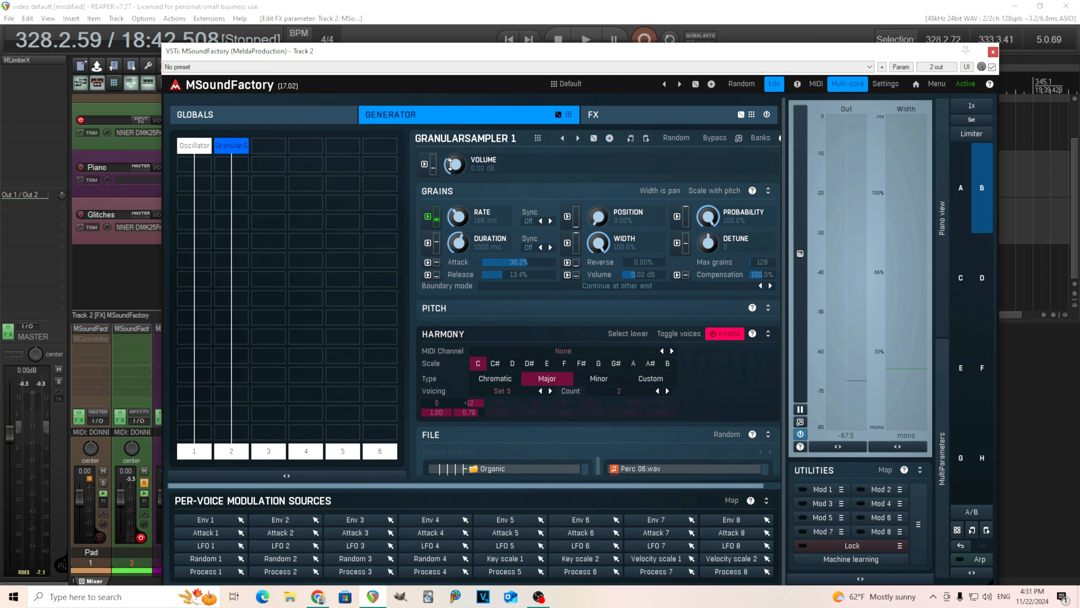
pyautogui.moveTo(456, 165); pyautogui.dragTo(442, 208)
pyautogui.click(424, 166)
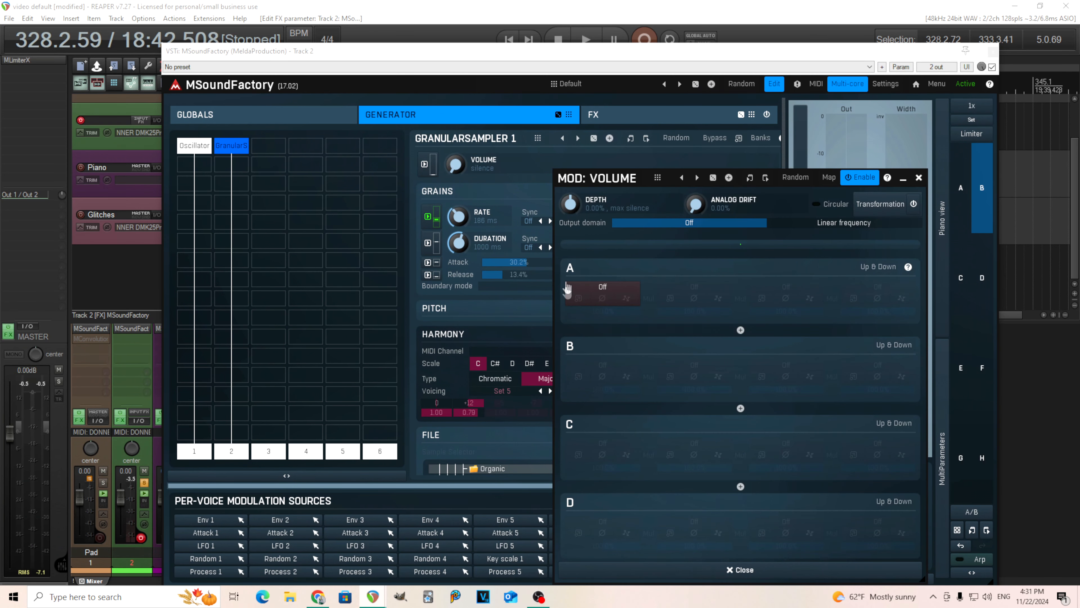
pyautogui.click(589, 289)
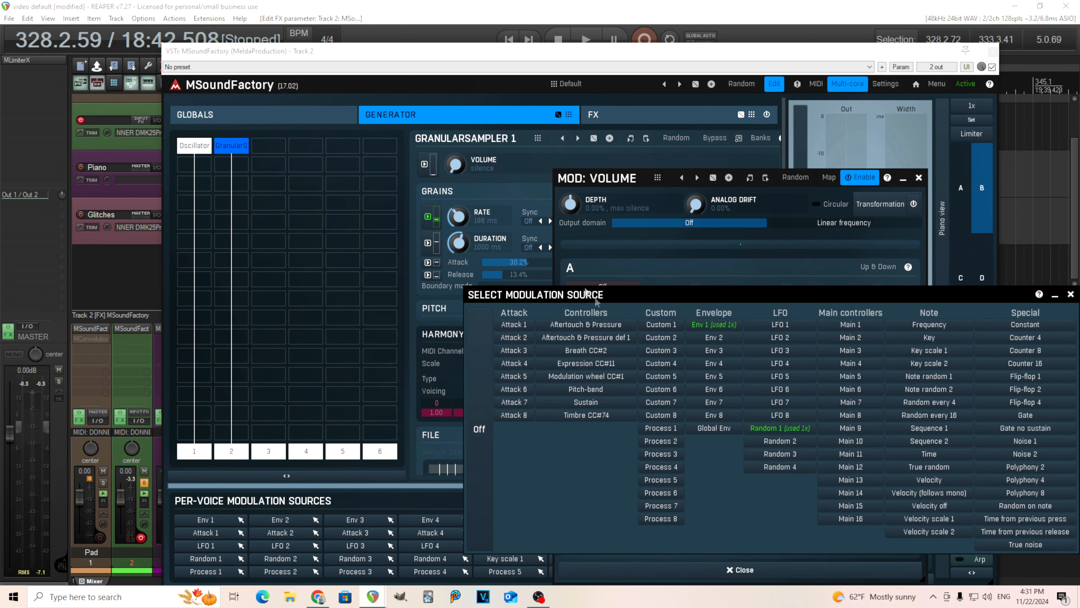
pyautogui.click(725, 338)
pyautogui.click(578, 298)
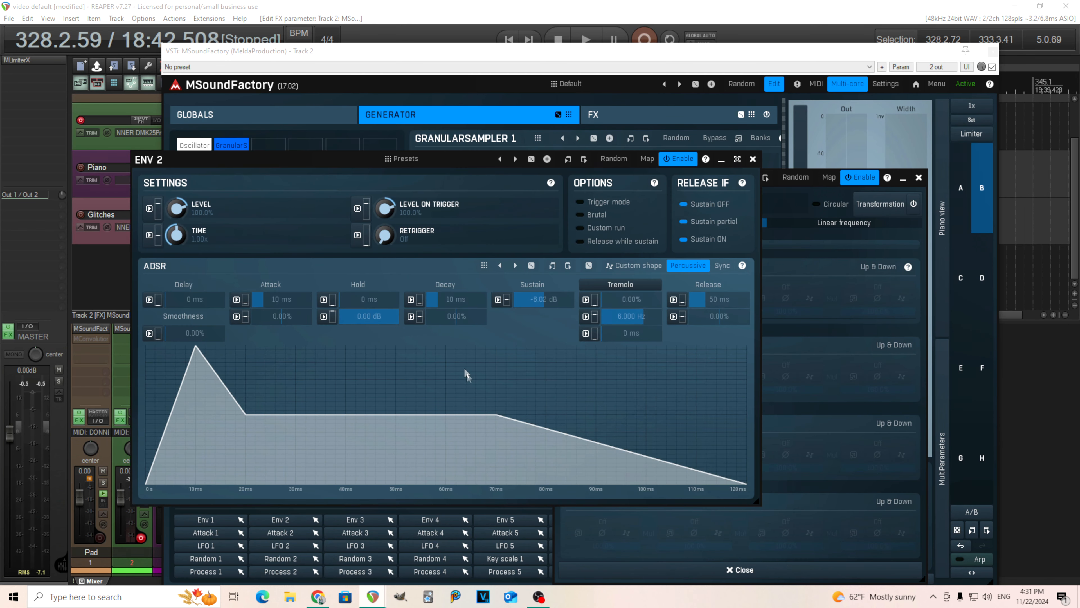
# - Set Env 2's attack to the tempo-synced length 1/2 D, about 2571 ms
pyautogui.doubleClick(288, 300)
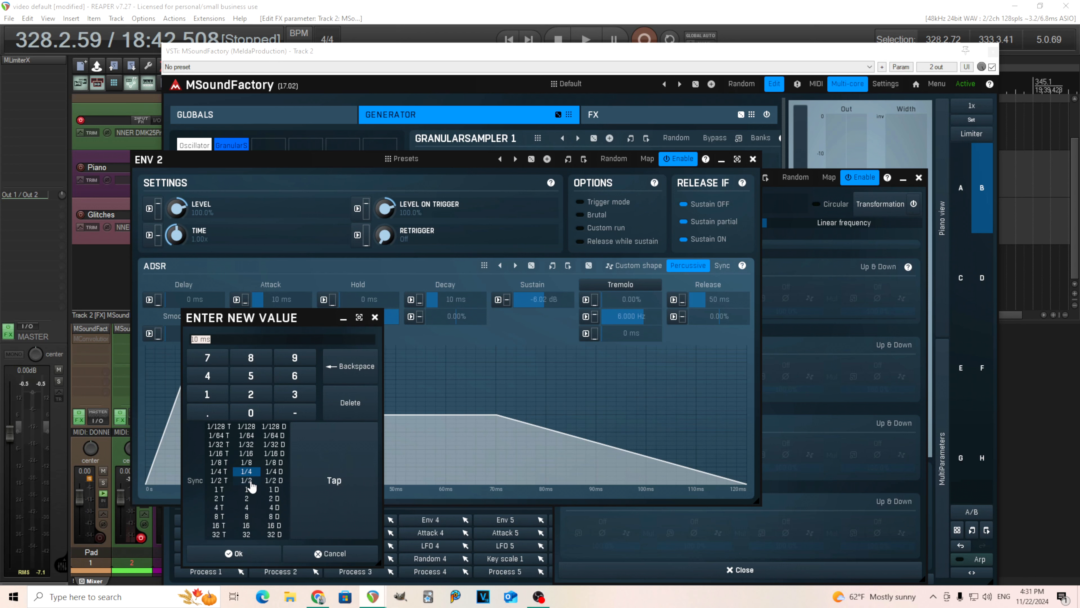
pyautogui.click(273, 481)
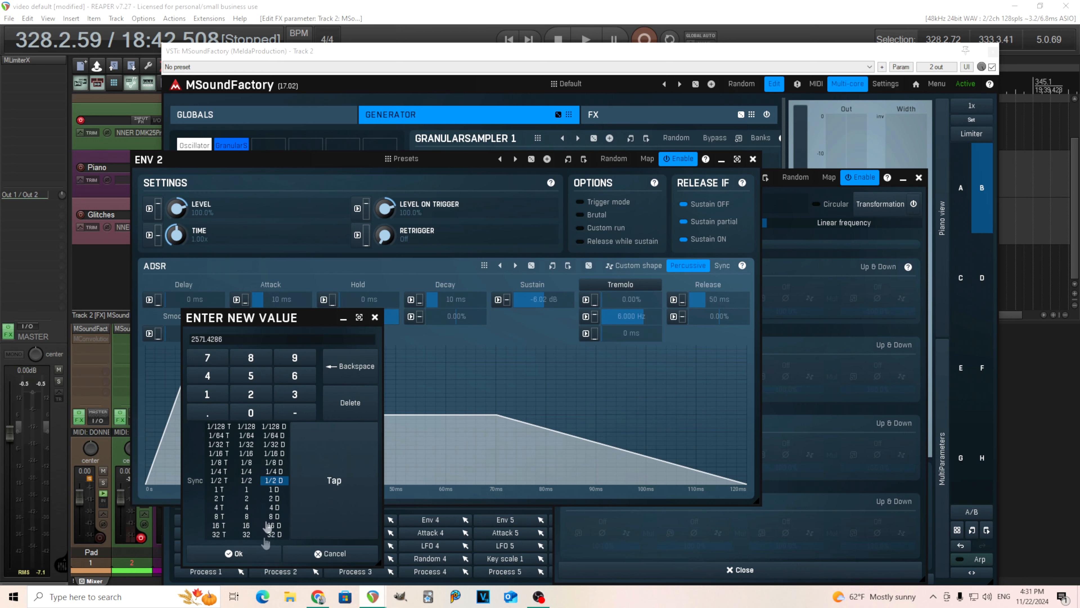
pyautogui.click(234, 553)
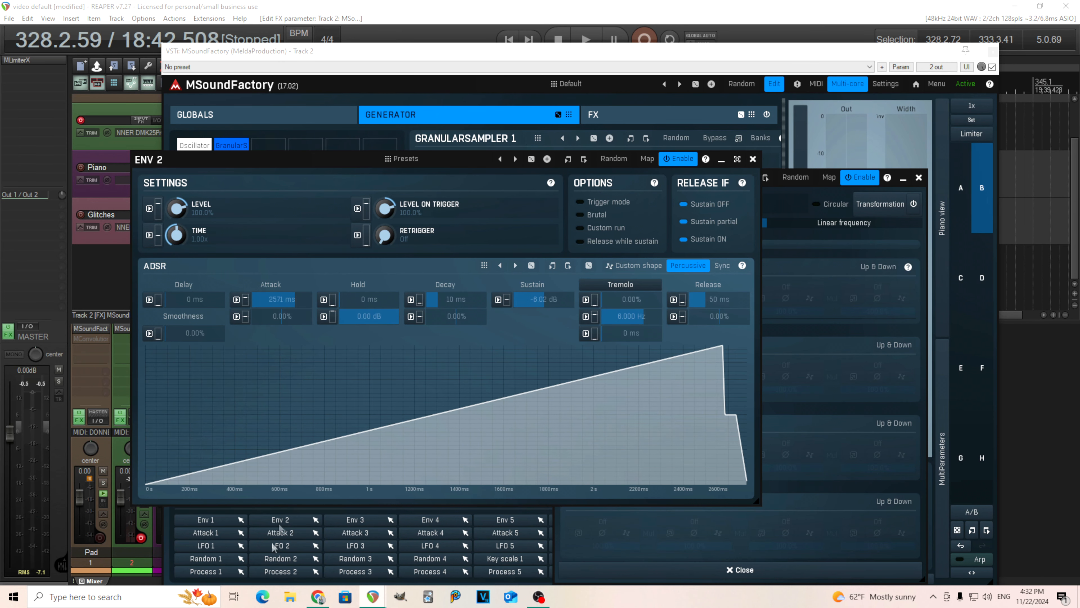
# - Set Env 2's sustain to silence and its decay to sync length 1, about 3429 ms, closing the envelope editor
pyautogui.moveTo(542, 300); pyautogui.dragTo(494, 310)
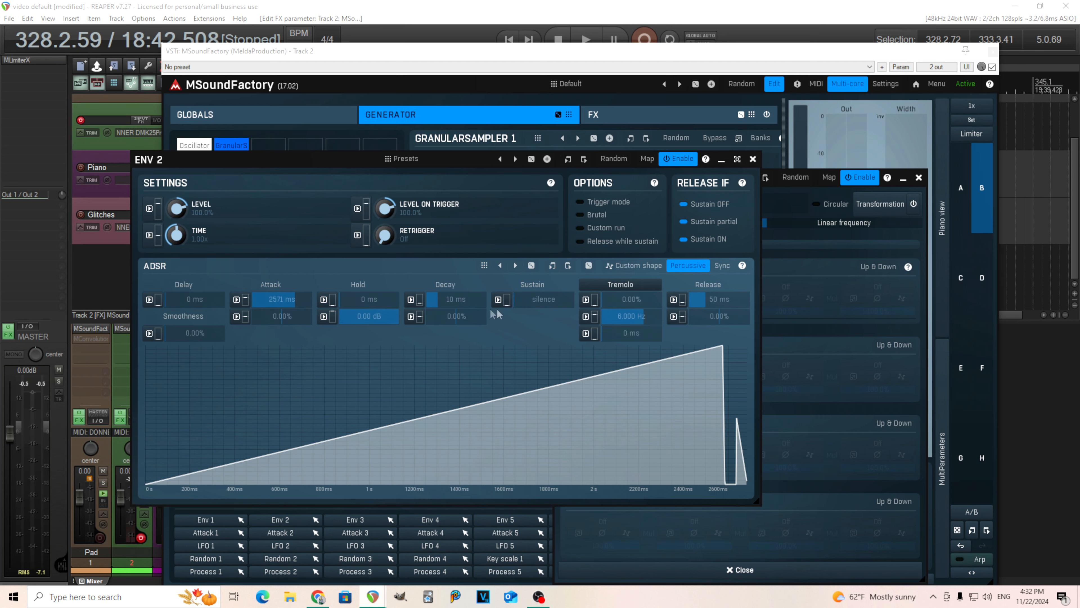
pyautogui.doubleClick(460, 294)
pyautogui.click(429, 492)
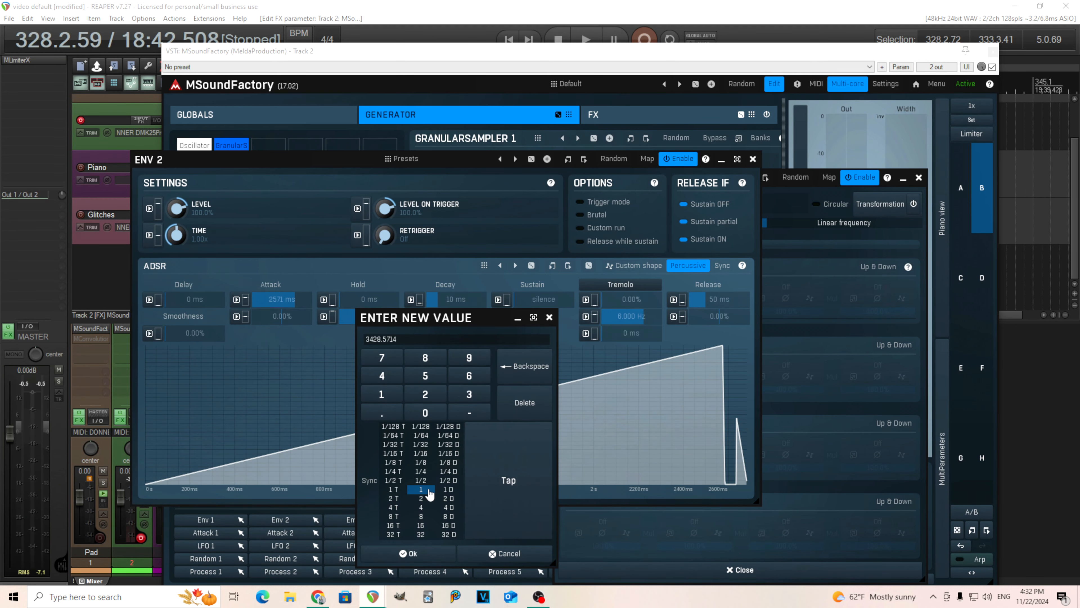
pyautogui.click(431, 558)
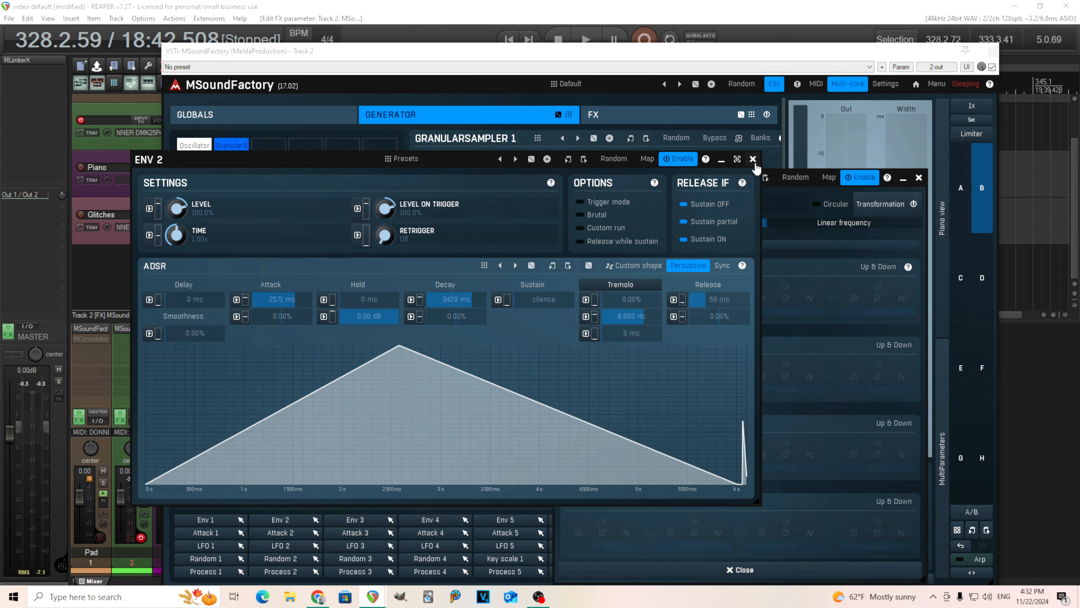
pyautogui.click(752, 159)
# - Set the GranularSampler volume modulation's depth to 32% and close its modulation window
pyautogui.moveTo(571, 212); pyautogui.dragTo(572, 200)
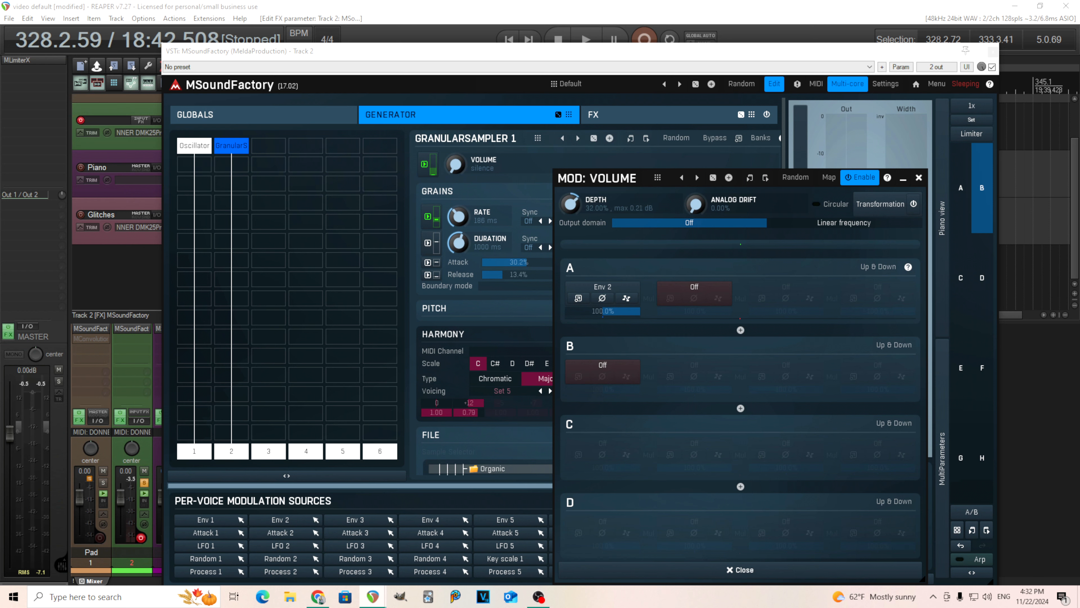
pyautogui.click(919, 178)
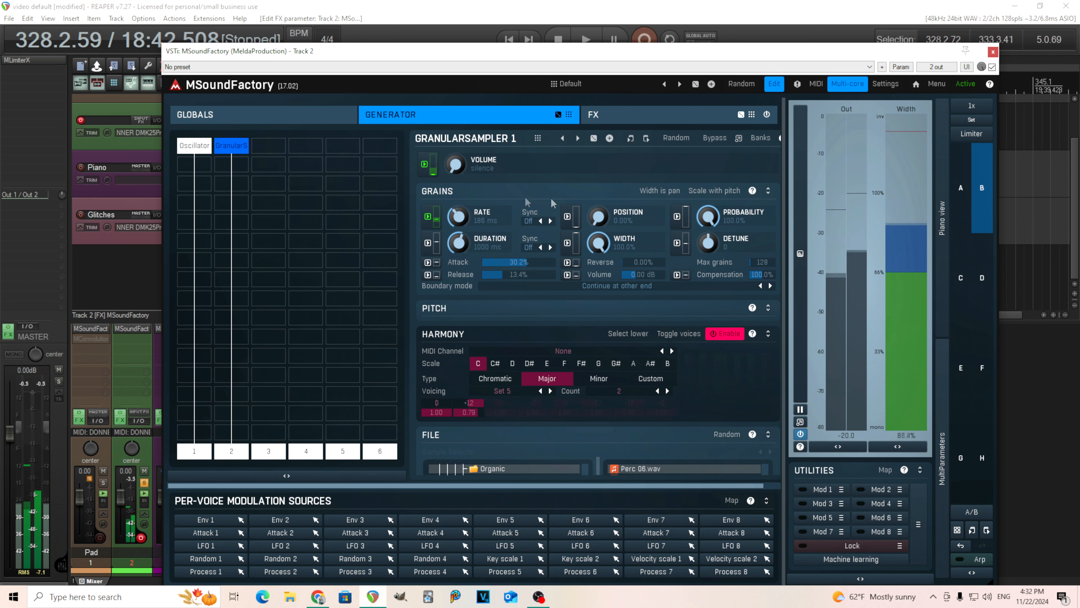
pyautogui.doubleClick(459, 168)
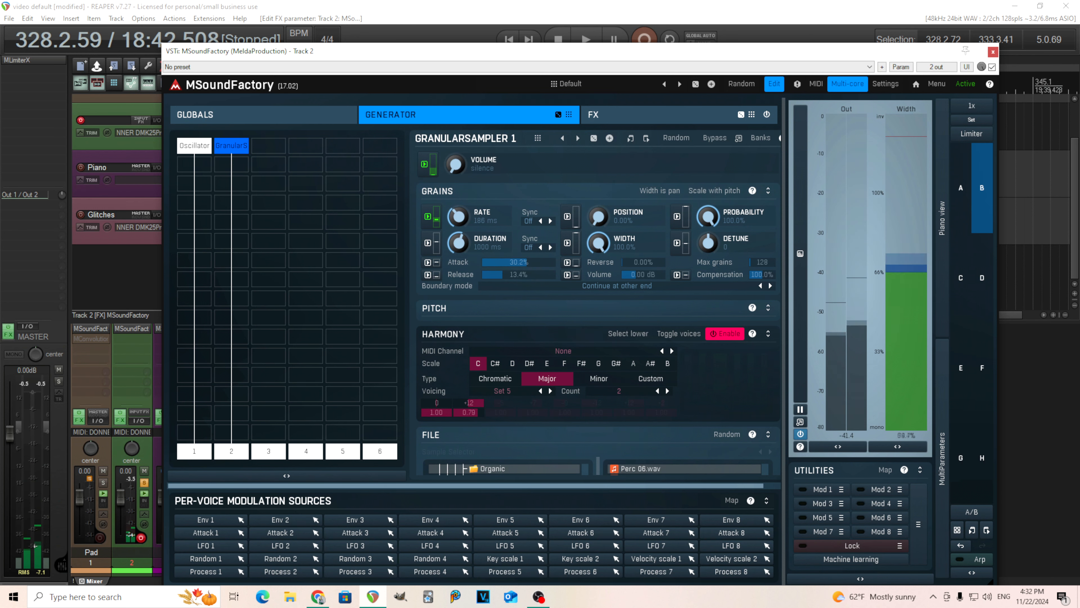
# - Raise the FX Mixer's Input 2 volume to about -4.4 dB
pyautogui.click(637, 117)
pyautogui.moveTo(425, 256); pyautogui.dragTo(426, 238)
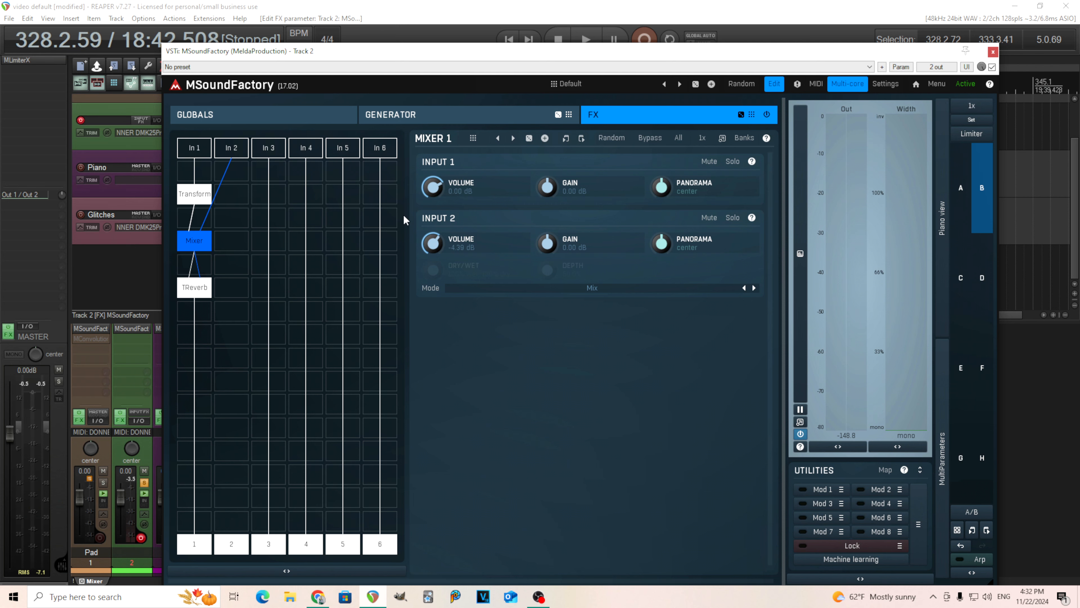
# - Review the GranularSampler's harmony, file and sample sections in the generator, and bring up the Oscillator's settings
pyautogui.click(454, 114)
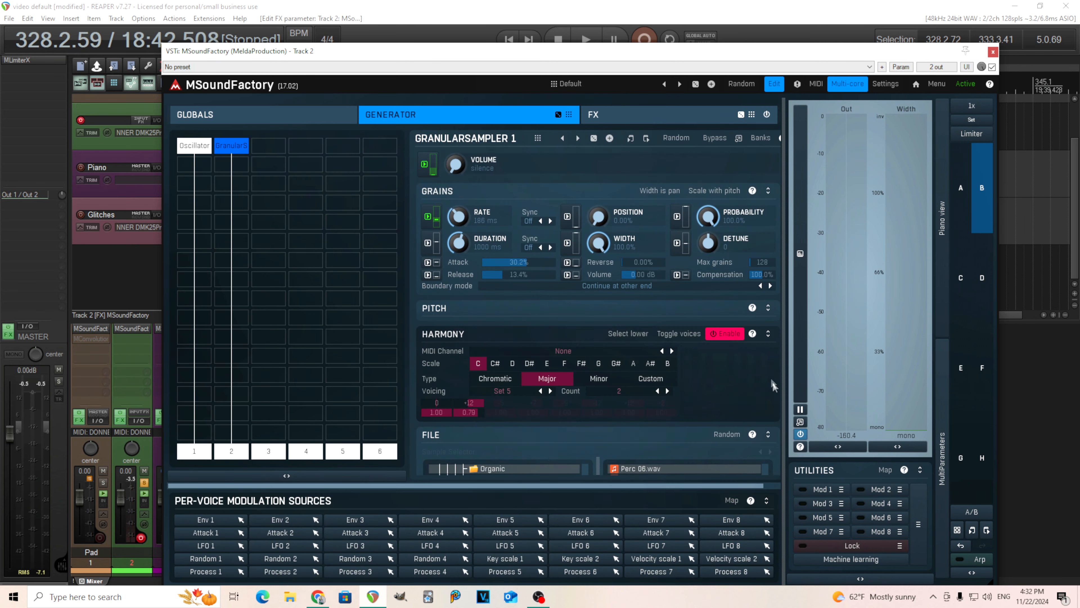
pyautogui.moveTo(755, 487); pyautogui.dragTo(774, 488)
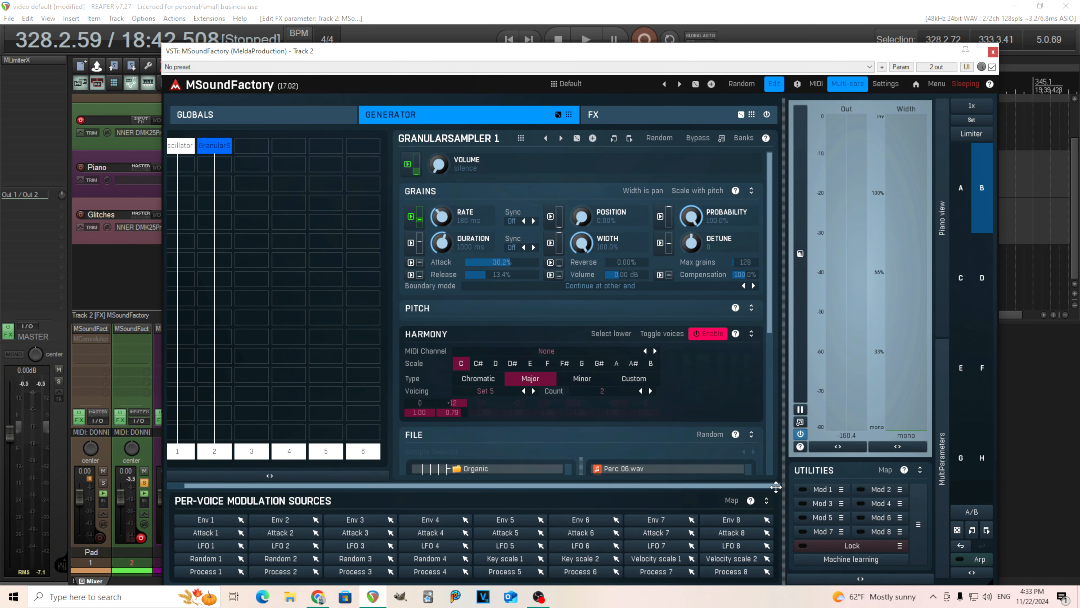
pyautogui.moveTo(768, 319); pyautogui.dragTo(760, 395)
pyautogui.scroll(3, 747, 362)
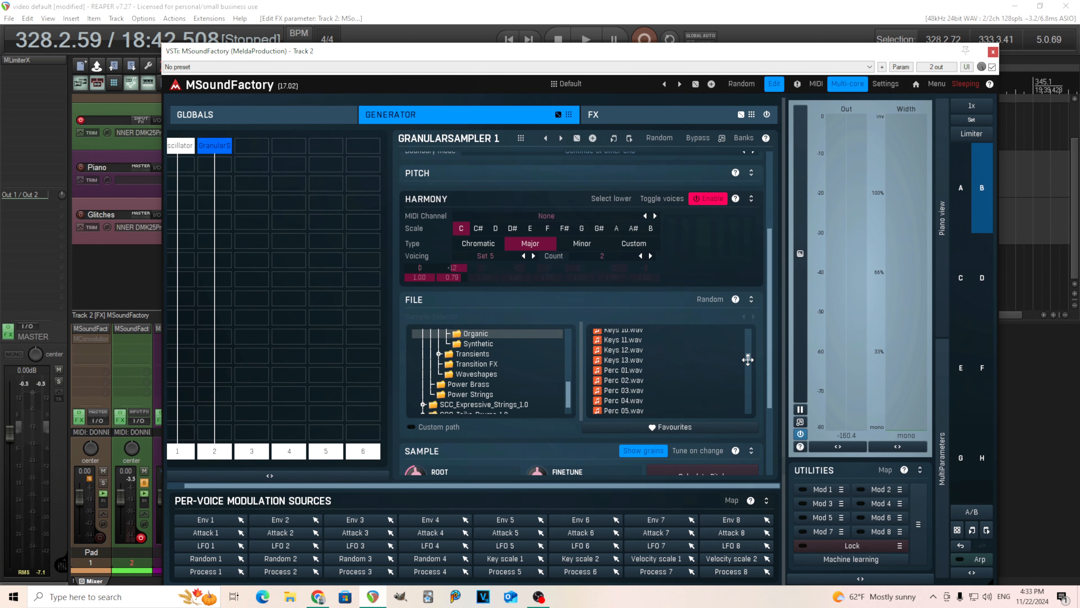
pyautogui.moveTo(769, 343); pyautogui.dragTo(771, 266)
pyautogui.moveTo(438, 489); pyautogui.dragTo(421, 490)
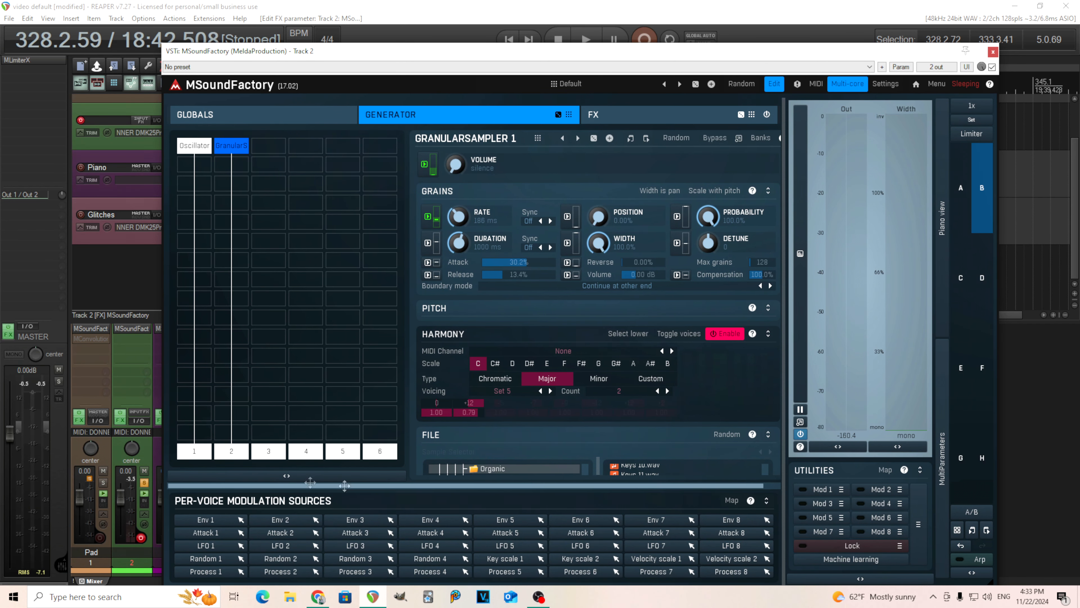
pyautogui.click(190, 147)
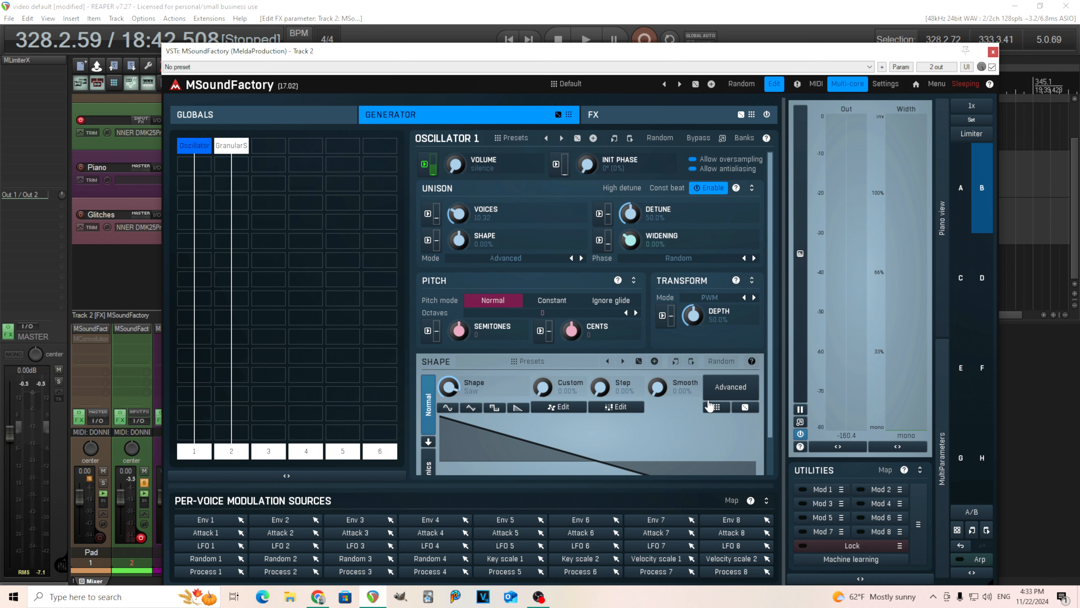